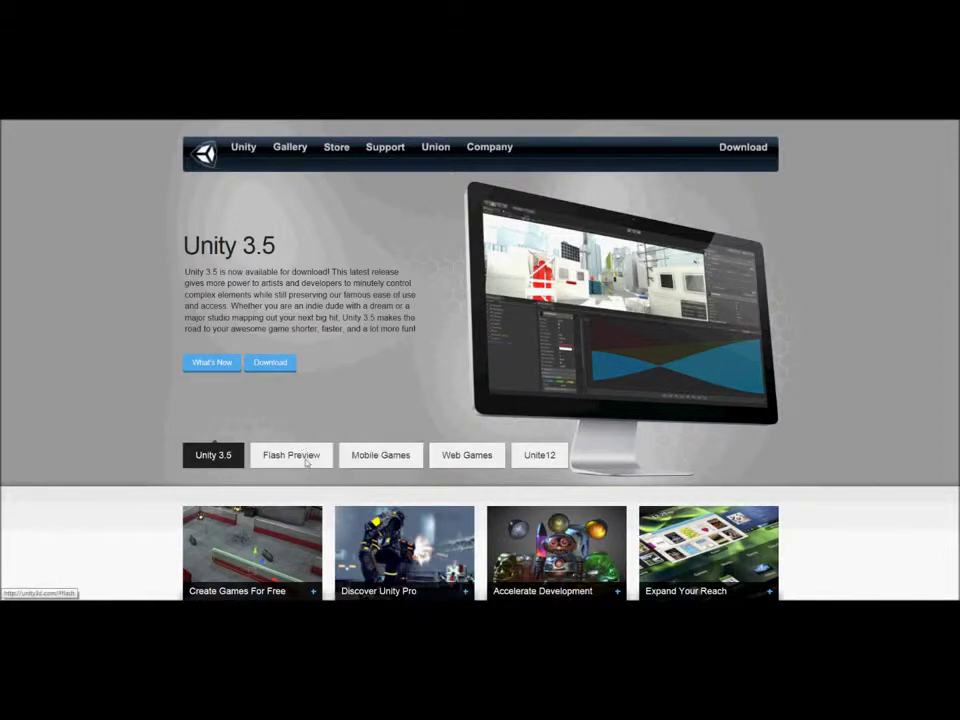
# - Launch Unity from the desktop and dismiss its welcome window
pyautogui.press('super')
pyautogui.moveTo(67, 474)
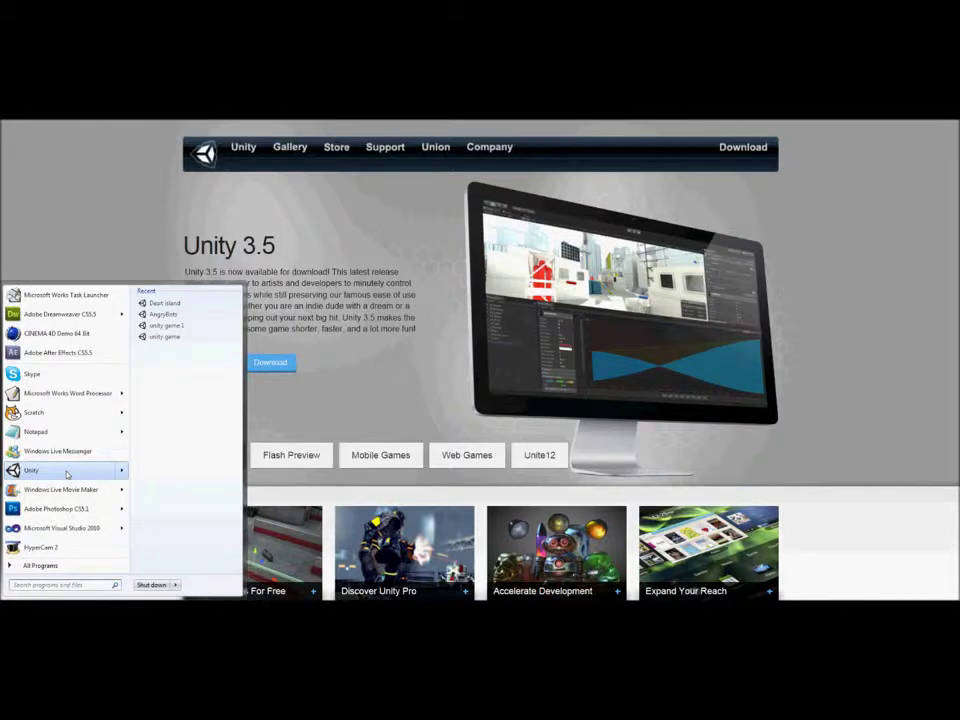
pyautogui.click(67, 474)
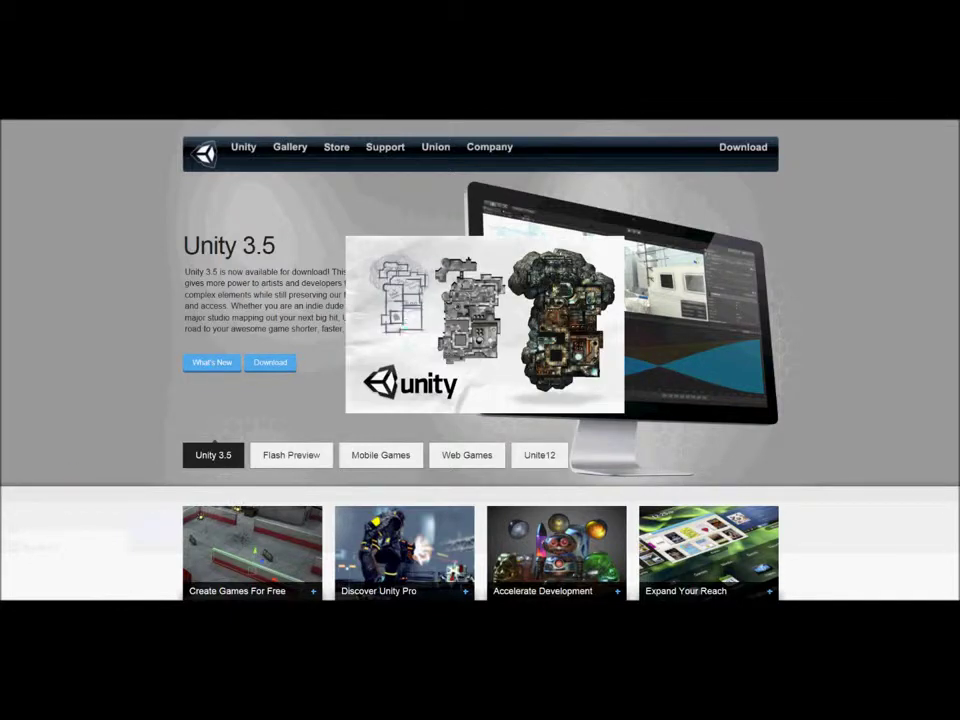
pyautogui.click(84, 253)
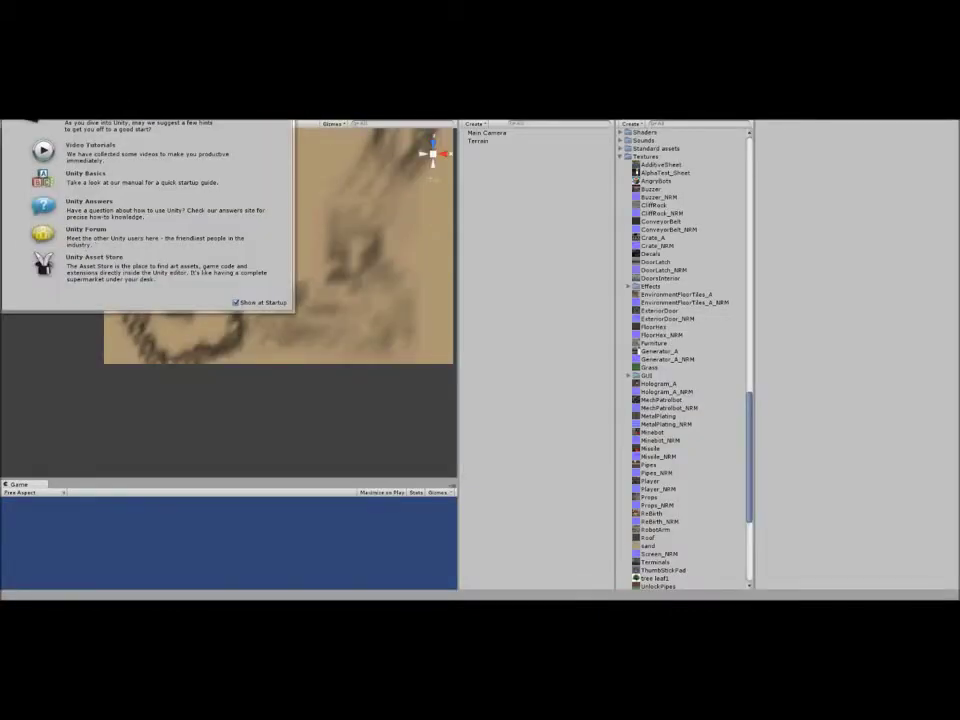
pyautogui.press('Escape')
# - Start a new scene and create a terrain in it
pyautogui.hotkey('alt', 'f')
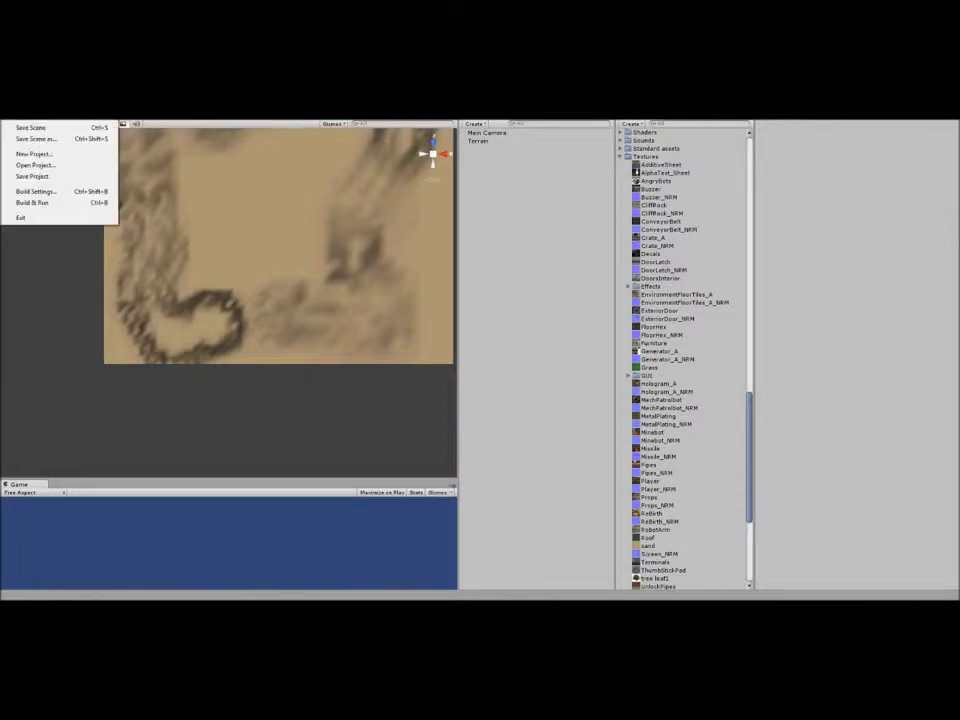
pyautogui.hotkey('ctrl', 'n')
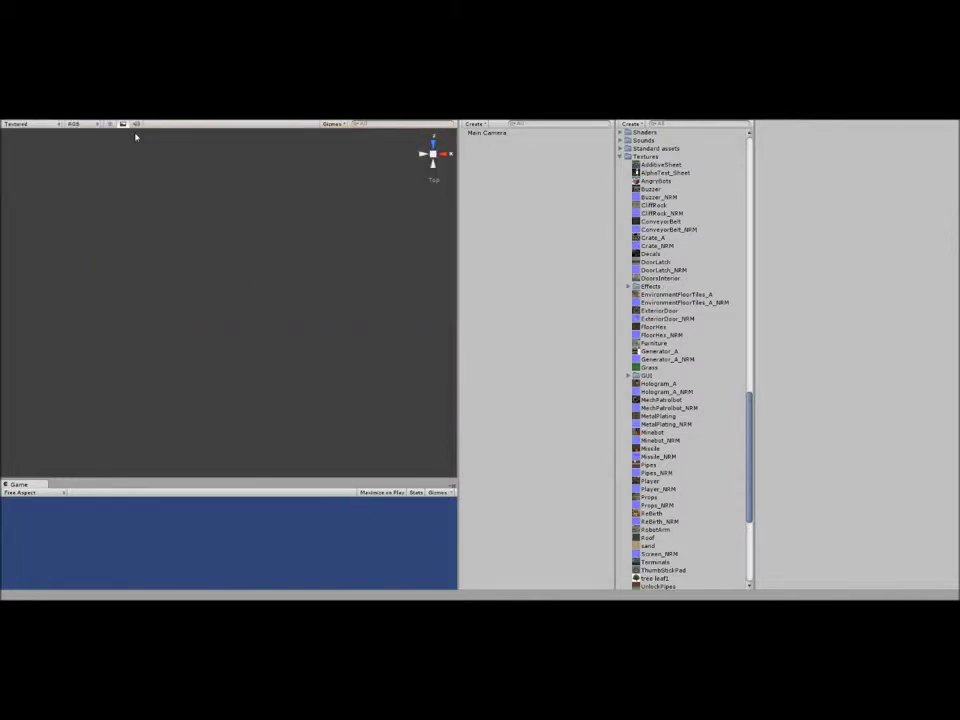
pyautogui.hotkey('alt', 't')
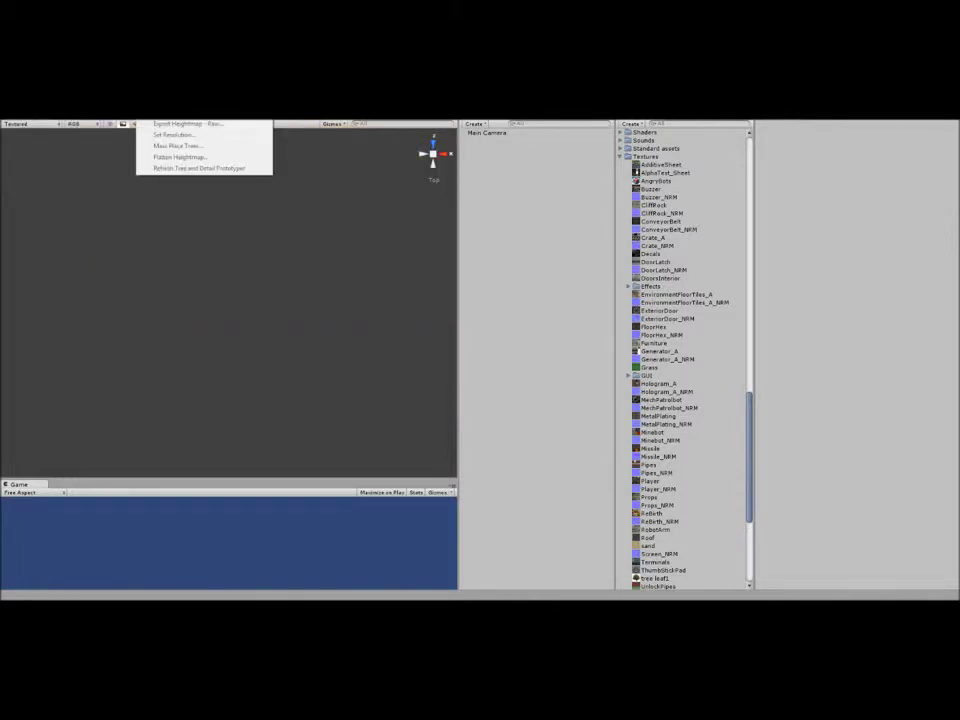
pyautogui.click(168, 101)
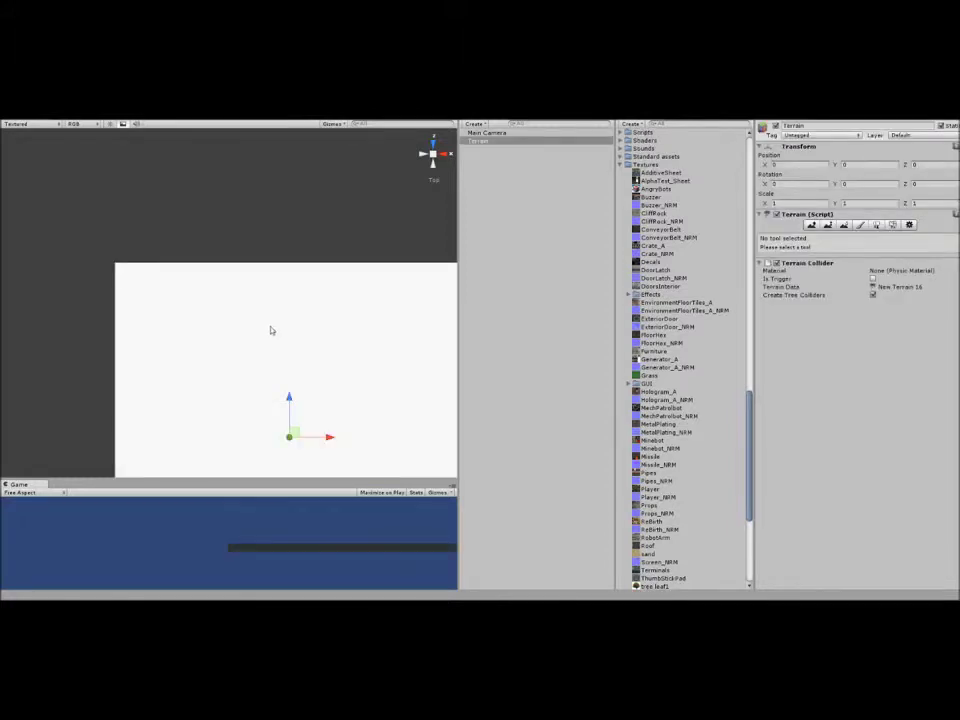
# - Examine the flat new terrain in perspective from several angles and distances
pyautogui.keyDown('alt'); pyautogui.moveTo(279, 333); pyautogui.dragTo(635, 144); pyautogui.keyUp('alt')
pyautogui.keyDown('alt'); pyautogui.moveTo(199, 269); pyautogui.dragTo(334, 249); pyautogui.keyUp('alt')
pyautogui.scroll(5, 302, 246)
pyautogui.scroll(3, 334, 250)
pyautogui.scroll(4, 334, 250)
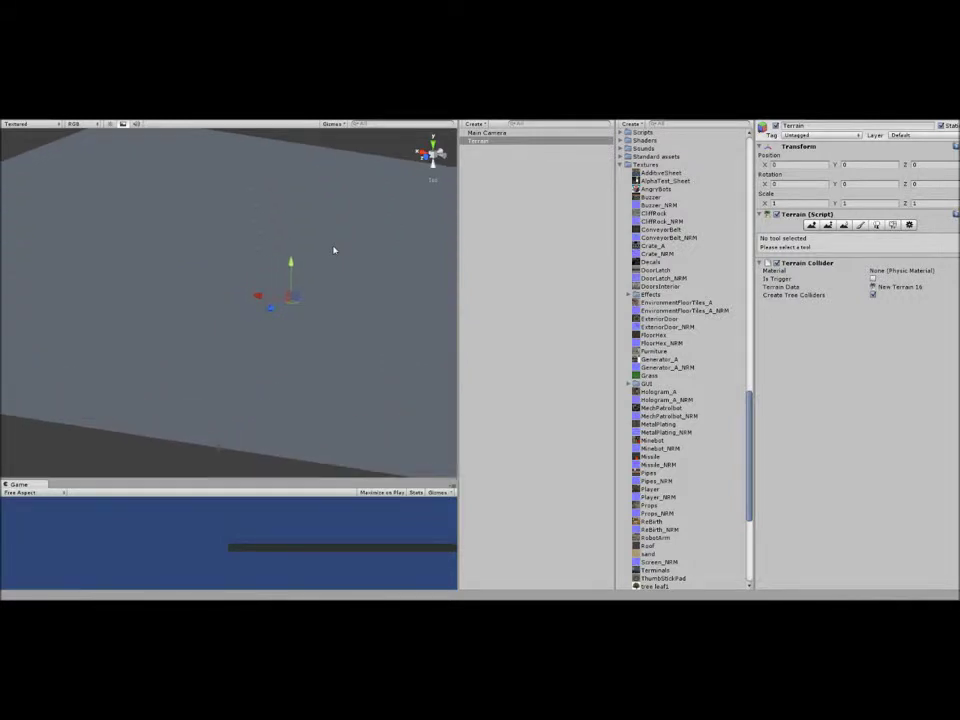
pyautogui.keyDown('alt'); pyautogui.moveTo(333, 253); pyautogui.dragTo(332, 201); pyautogui.keyUp('alt')
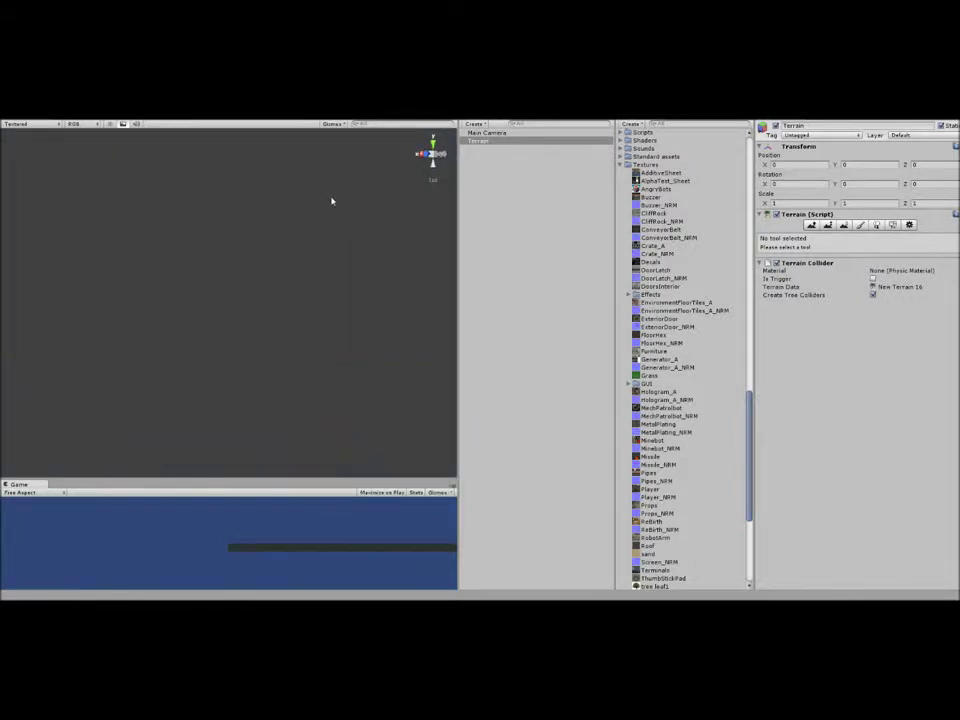
pyautogui.keyDown('alt'); pyautogui.moveTo(333, 210); pyautogui.dragTo(298, 217); pyautogui.keyUp('alt')
pyautogui.keyDown('alt'); pyautogui.moveTo(121, 170); pyautogui.dragTo(200, 260); pyautogui.keyUp('alt')
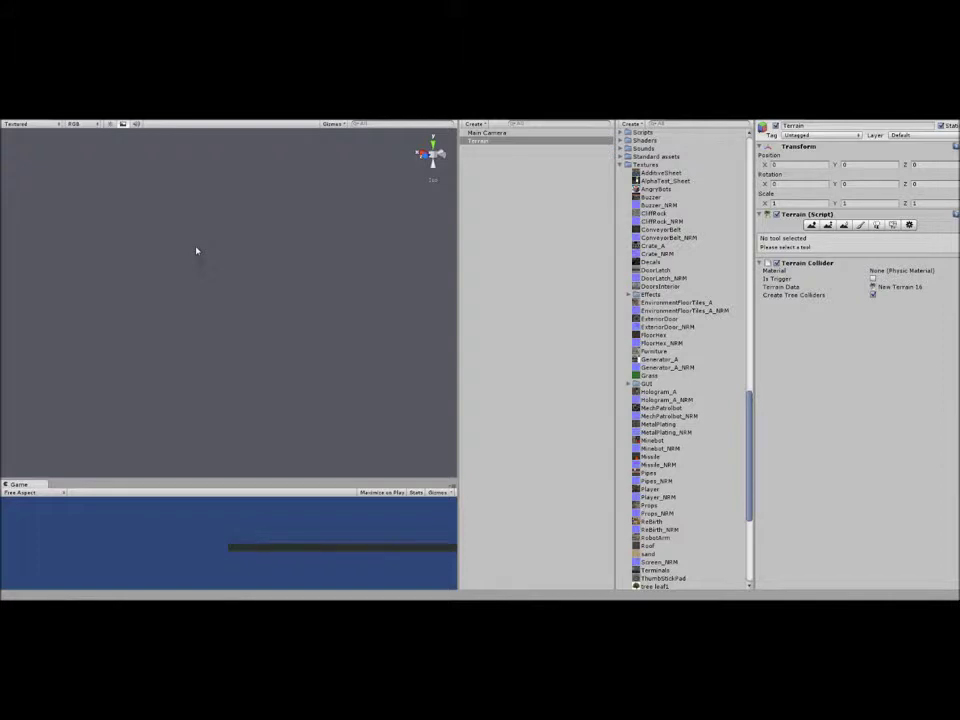
pyautogui.scroll(-12, 196, 251)
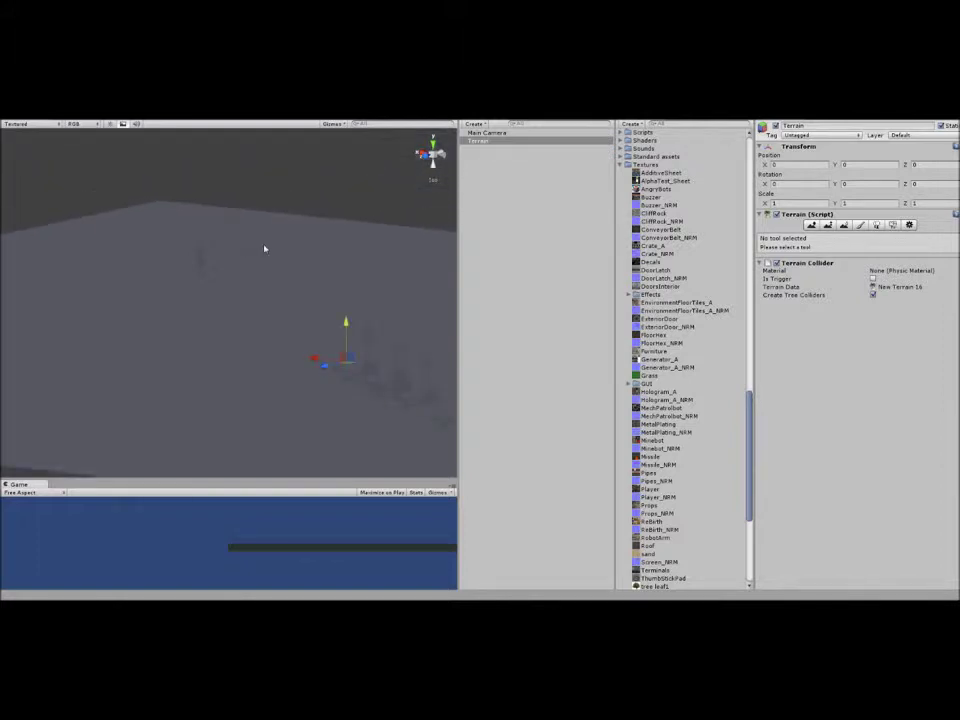
# - Raise rugged mountain ranges along two opposite edges of the terrain with the Raise/Lower Terrain tool and a scattered, broken-up brush
pyautogui.click(486, 143)
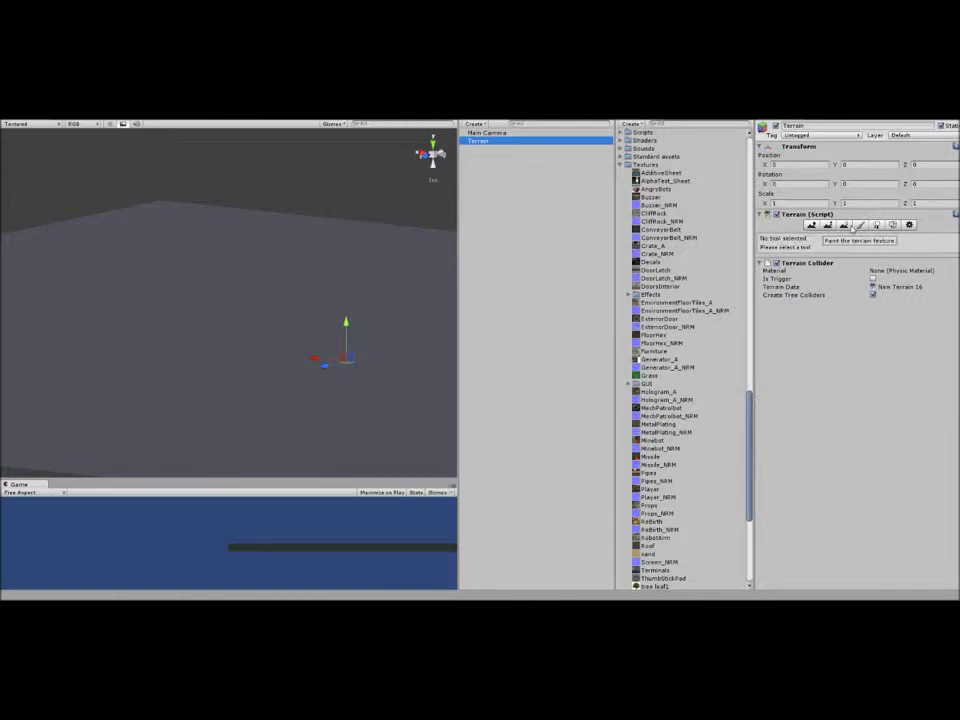
pyautogui.click(811, 226)
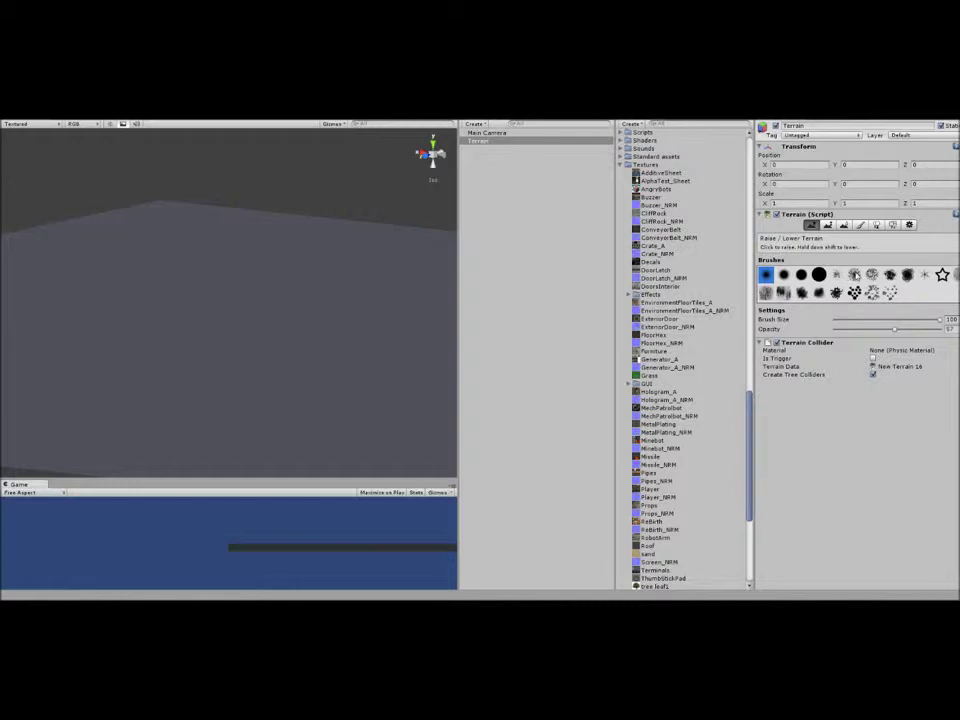
pyautogui.click(872, 274)
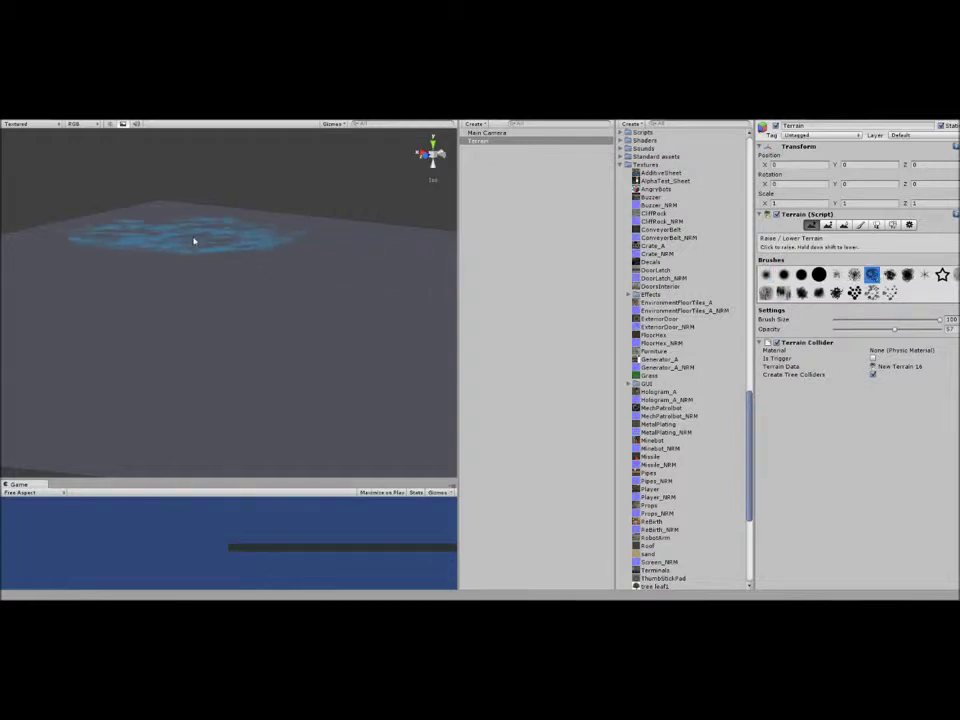
pyautogui.moveTo(104, 245)
pyautogui.mouseDown()
pyautogui.moveTo(200, 218)
pyautogui.moveTo(312, 216)
pyautogui.moveTo(373, 255)
pyautogui.mouseUp()
pyautogui.scroll(-8, 373, 260)
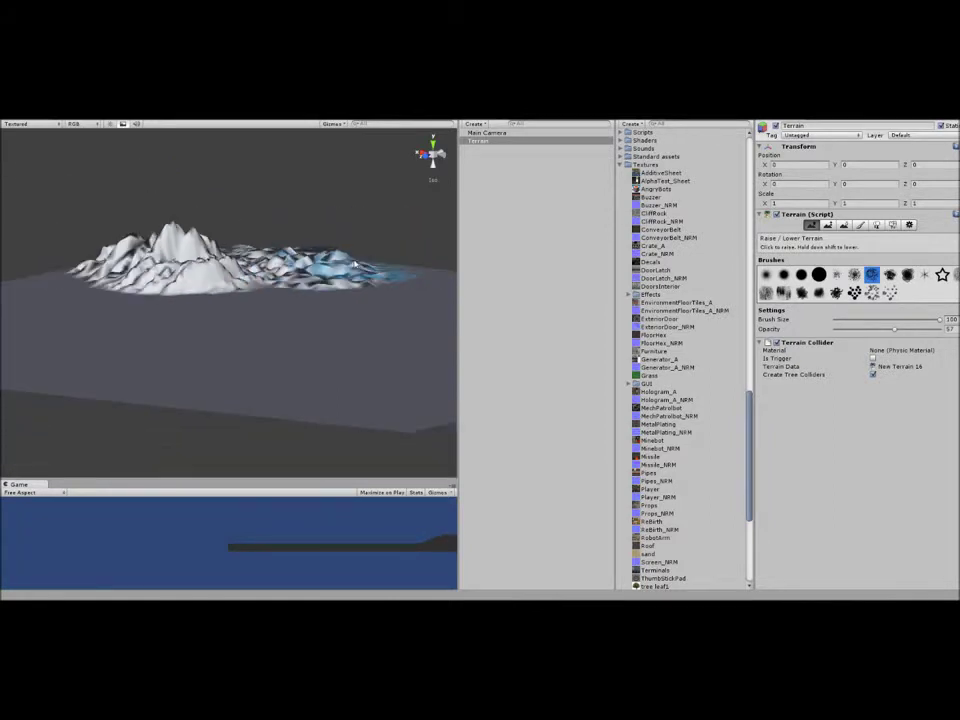
pyautogui.moveTo(110, 288)
pyautogui.mouseDown()
pyautogui.moveTo(80, 283)
pyautogui.moveTo(128, 298)
pyautogui.mouseUp()
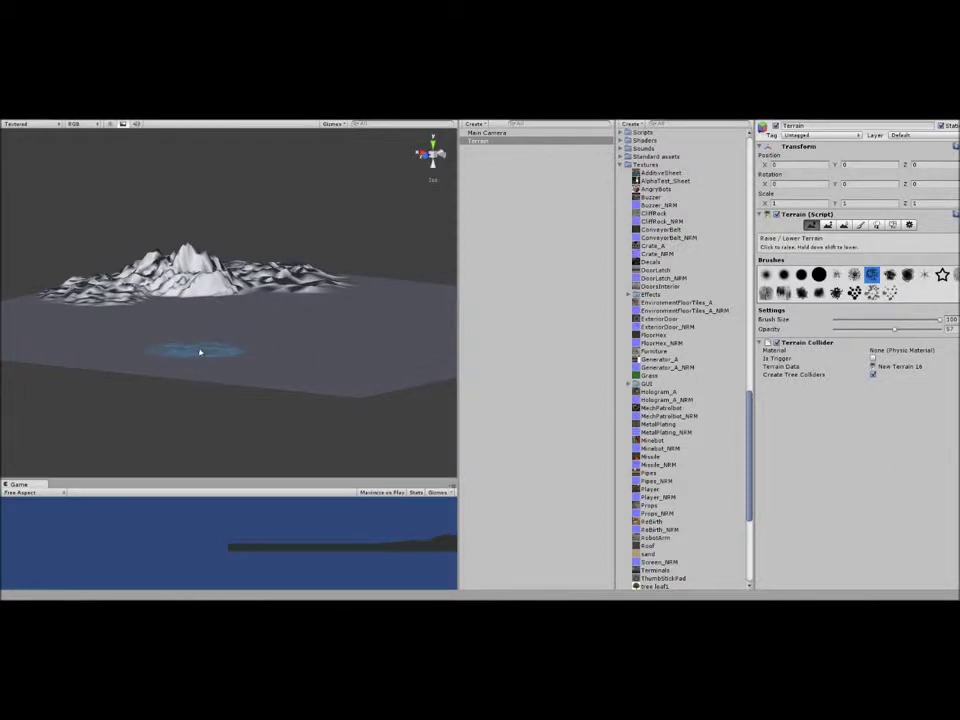
pyautogui.moveTo(182, 358)
pyautogui.mouseDown()
pyautogui.moveTo(250, 362)
pyautogui.moveTo(300, 335)
pyautogui.moveTo(280, 327)
pyautogui.moveTo(340, 358)
pyautogui.moveTo(364, 345)
pyautogui.moveTo(425, 363)
pyautogui.moveTo(377, 400)
pyautogui.moveTo(230, 375)
pyautogui.moveTo(330, 369)
pyautogui.moveTo(279, 340)
pyautogui.moveTo(182, 349)
pyautogui.moveTo(270, 343)
pyautogui.moveTo(268, 358)
pyautogui.moveTo(321, 343)
pyautogui.moveTo(408, 354)
pyautogui.moveTo(381, 354)
pyautogui.moveTo(324, 382)
pyautogui.moveTo(190, 344)
pyautogui.mouseUp()
# - Raise low rugged hills across the remaining flat ground beyond the mountain ranges with the same scattered brush
pyautogui.scroll(3, 219, 324)
pyautogui.scroll(10, 218, 326)
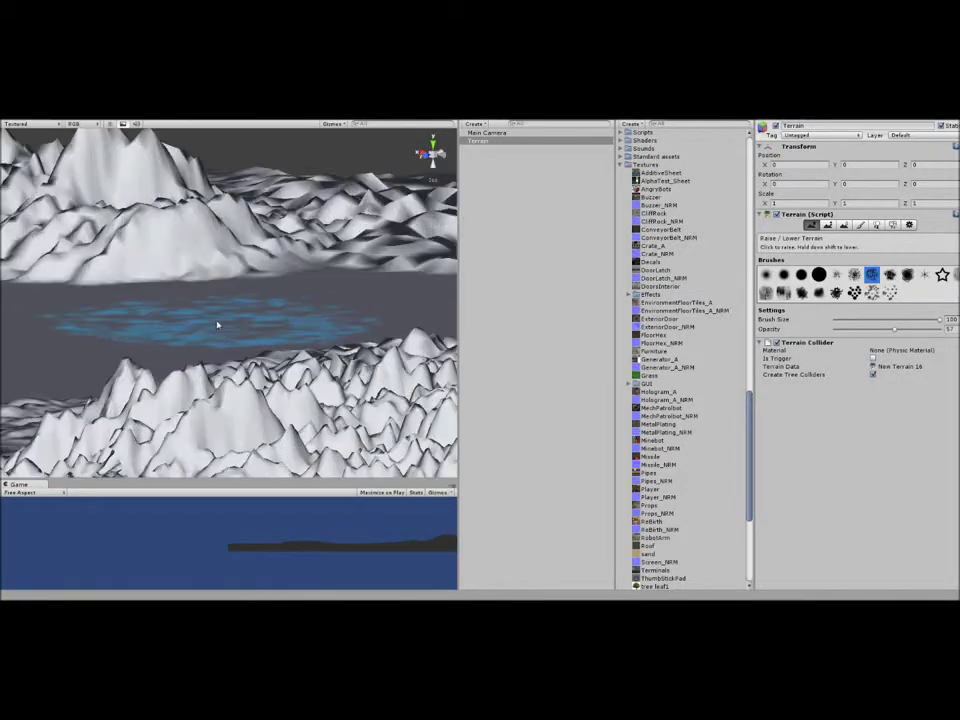
pyautogui.moveTo(282, 283)
pyautogui.mouseDown(button='right')
pyautogui.moveTo(285, 347)
pyautogui.moveTo(339, 313)
pyautogui.moveTo(319, 322)
pyautogui.moveTo(228, 310)
pyautogui.moveTo(274, 326)
pyautogui.moveTo(296, 317)
pyautogui.moveTo(287, 311)
pyautogui.mouseUp(button='right')
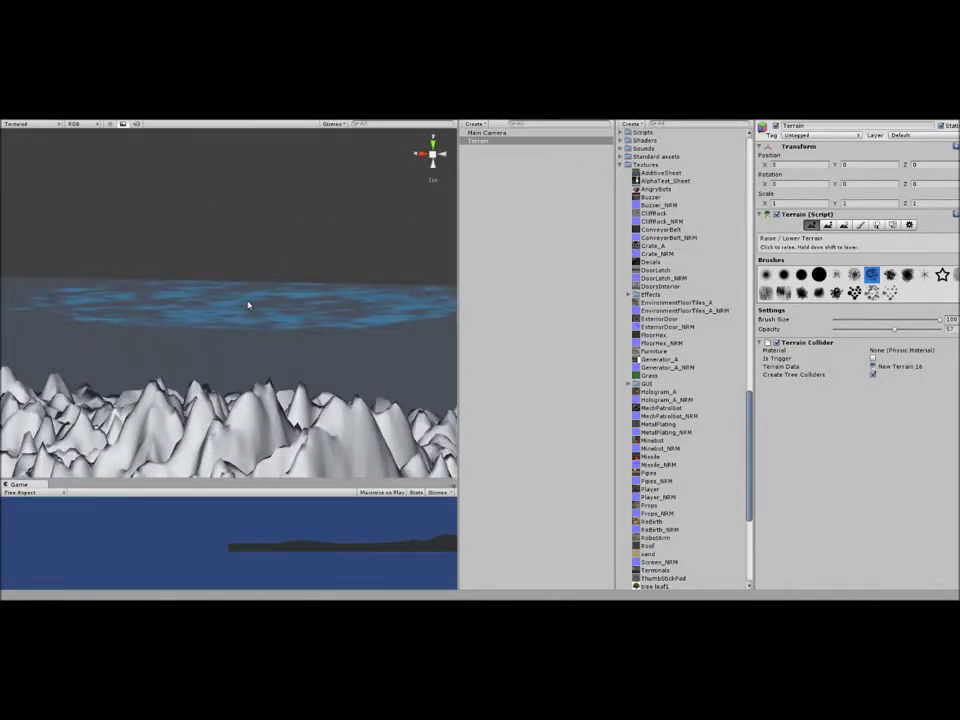
pyautogui.moveTo(249, 305); pyautogui.dragTo(38, 307)
pyautogui.moveTo(38, 307); pyautogui.dragTo(17, 303, button='right')
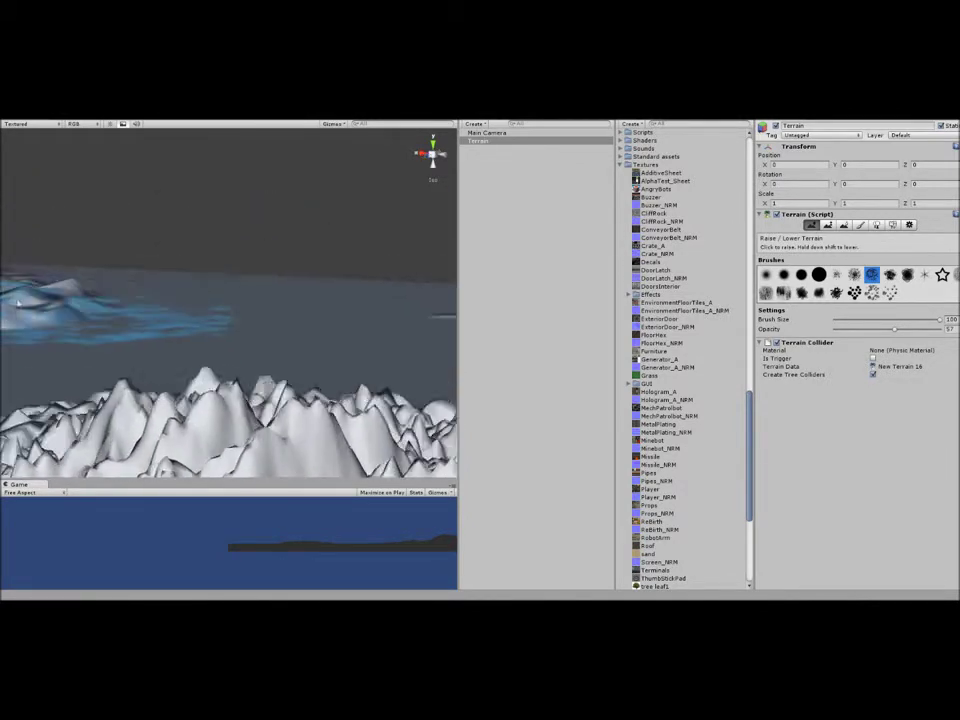
pyautogui.moveTo(18, 302)
pyautogui.mouseDown()
pyautogui.moveTo(62, 294)
pyautogui.moveTo(199, 317)
pyautogui.moveTo(296, 313)
pyautogui.moveTo(311, 302)
pyautogui.moveTo(334, 313)
pyautogui.moveTo(270, 285)
pyautogui.moveTo(165, 261)
pyautogui.moveTo(296, 261)
pyautogui.mouseUp()
pyautogui.moveTo(296, 261)
pyautogui.mouseDown(button='right')
pyautogui.moveTo(371, 261)
pyautogui.moveTo(279, 261)
pyautogui.moveTo(200, 245)
pyautogui.mouseUp(button='right')
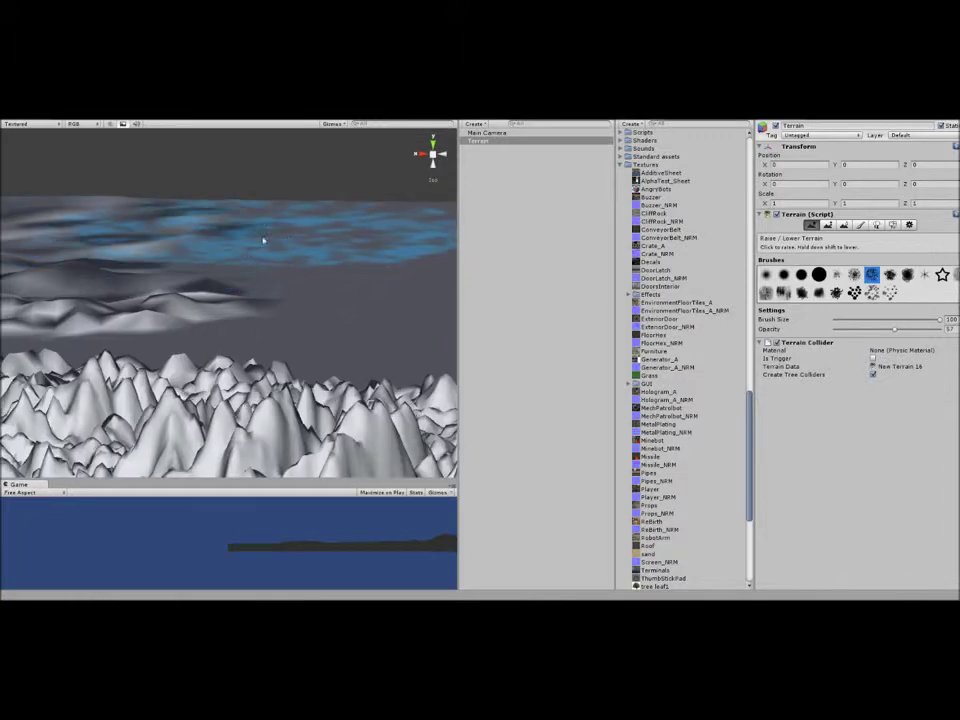
pyautogui.scroll(-5, 317, 242)
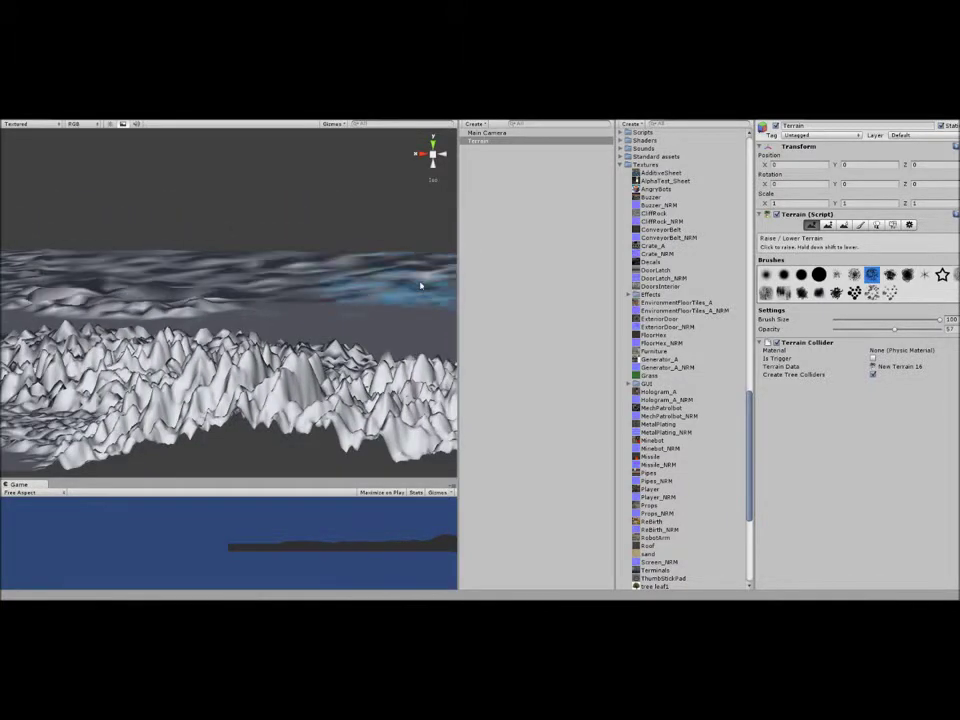
pyautogui.moveTo(421, 286)
pyautogui.mouseDown()
pyautogui.moveTo(328, 317)
pyautogui.moveTo(379, 328)
pyautogui.mouseUp()
pyautogui.moveTo(379, 328); pyautogui.dragTo(418, 323, button='right')
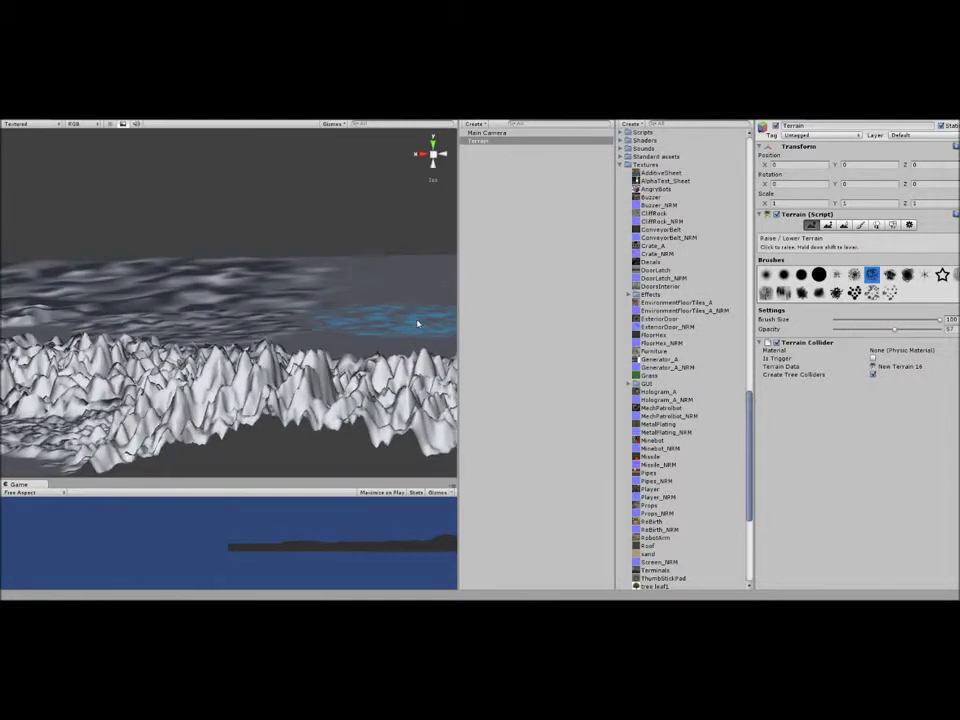
pyautogui.moveTo(418, 323)
pyautogui.mouseDown()
pyautogui.moveTo(321, 319)
pyautogui.moveTo(364, 336)
pyautogui.moveTo(392, 279)
pyautogui.moveTo(280, 273)
pyautogui.moveTo(364, 306)
pyautogui.moveTo(228, 341)
pyautogui.moveTo(115, 335)
pyautogui.moveTo(113, 360)
pyautogui.mouseUp()
pyautogui.moveTo(262, 278)
pyautogui.mouseDown()
pyautogui.moveTo(392, 253)
pyautogui.moveTo(429, 283)
pyautogui.moveTo(364, 300)
pyautogui.moveTo(311, 270)
pyautogui.moveTo(257, 262)
pyautogui.moveTo(368, 263)
pyautogui.moveTo(147, 229)
pyautogui.moveTo(118, 192)
pyautogui.moveTo(71, 208)
pyautogui.moveTo(13, 283)
pyautogui.mouseUp()
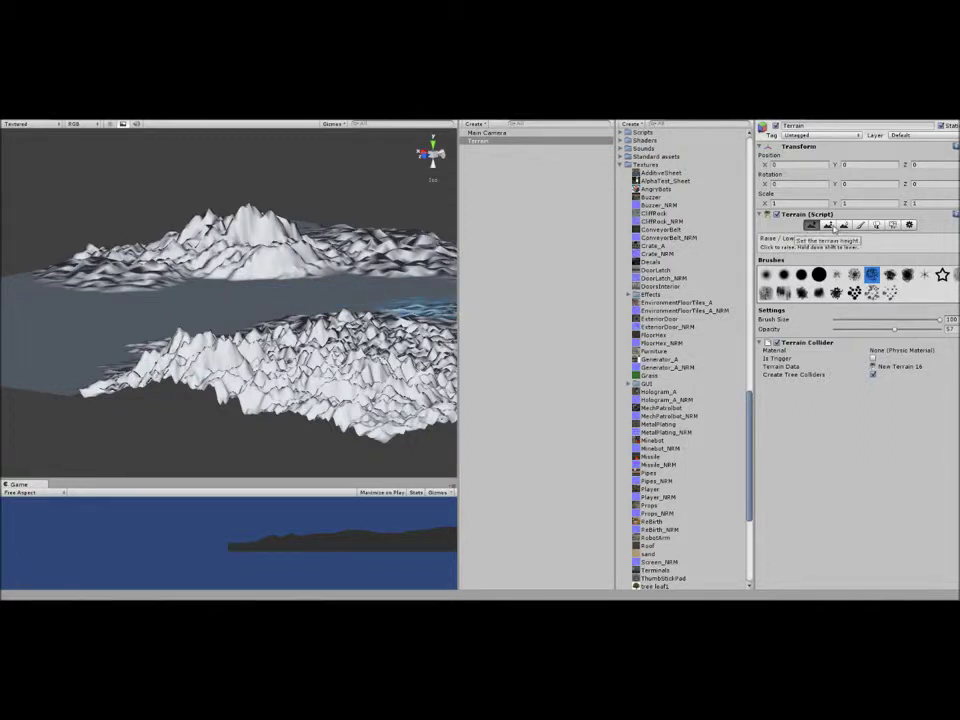
# - Paint both mountain ranges toward the target height with the Paint Height tool, roughening the slopes and levelling the tall peak's summit
pyautogui.click(829, 225)
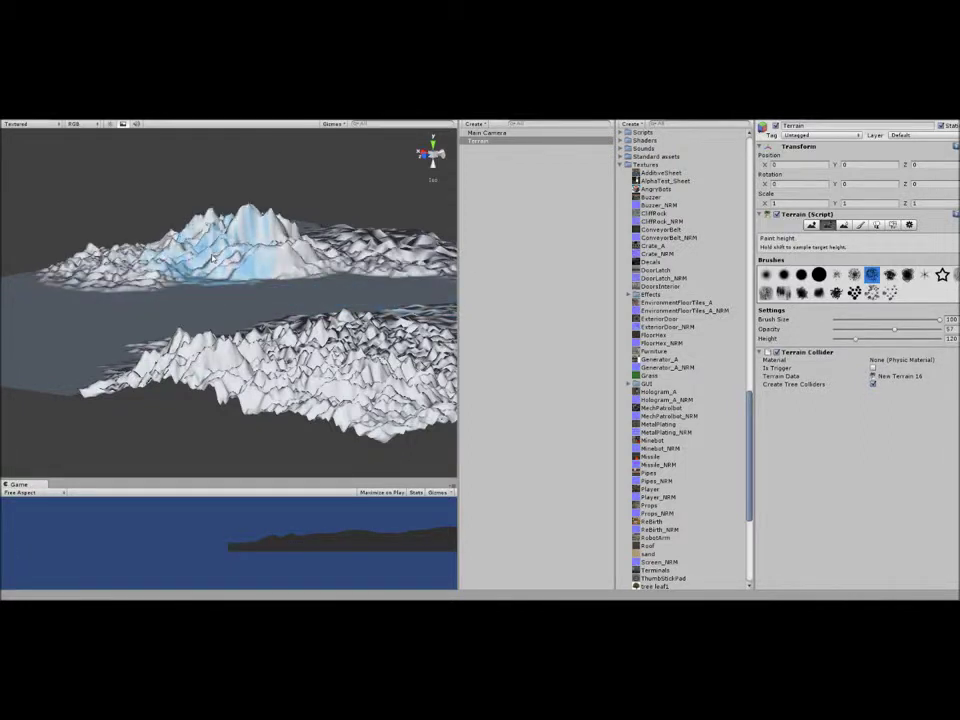
pyautogui.moveTo(225, 247); pyautogui.dragTo(236, 248)
pyautogui.moveTo(366, 247); pyautogui.dragTo(370, 248)
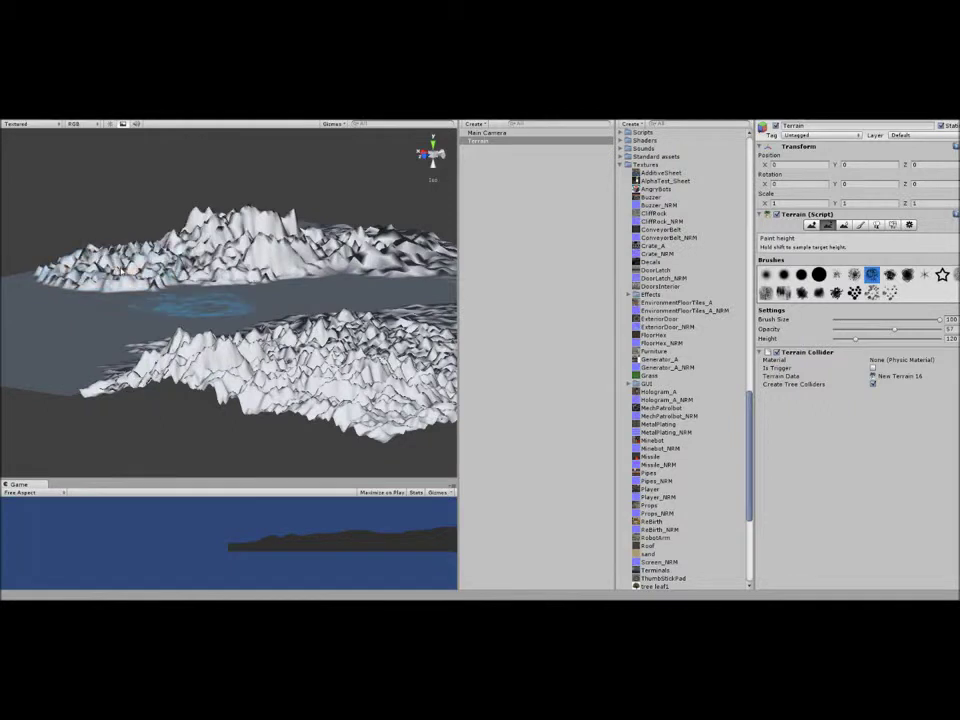
pyautogui.moveTo(341, 375)
pyautogui.mouseDown()
pyautogui.moveTo(321, 386)
pyautogui.moveTo(274, 381)
pyautogui.moveTo(289, 343)
pyautogui.moveTo(301, 340)
pyautogui.mouseUp()
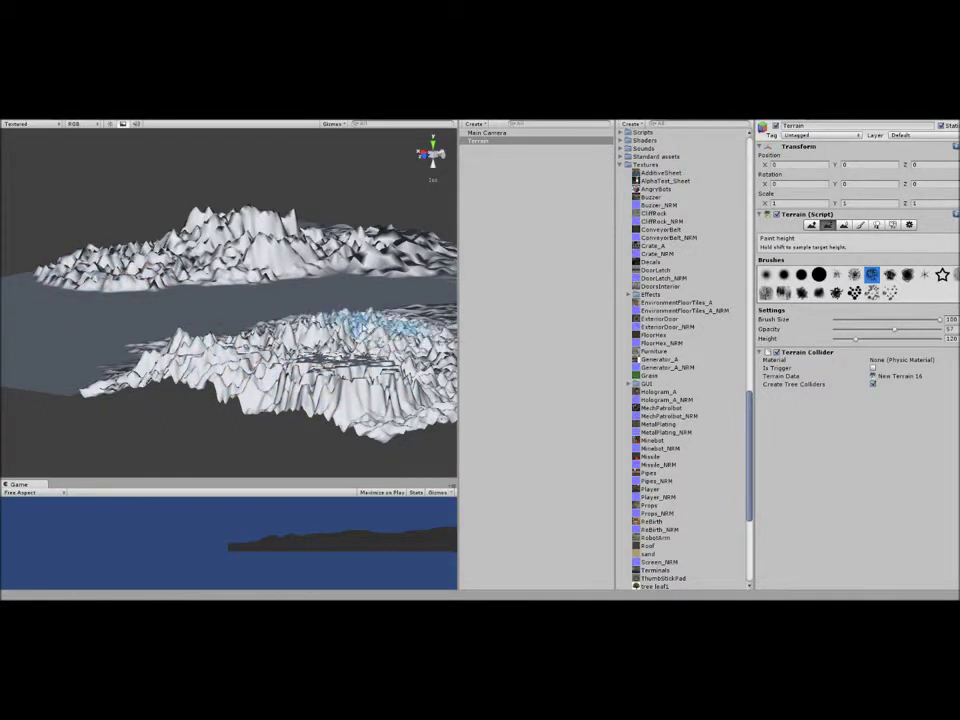
pyautogui.moveTo(330, 330); pyautogui.dragTo(422, 300, button='right')
pyautogui.moveTo(312, 285); pyautogui.dragTo(152, 229)
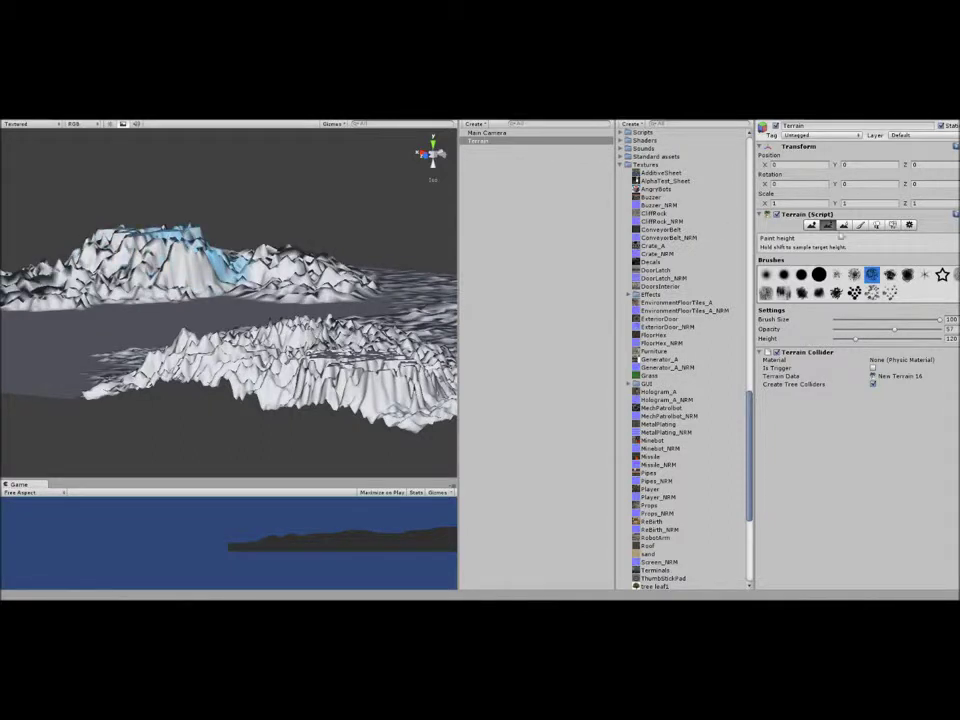
# - Smooth the jagged mountains and hills with the Smooth Height tool, switching to the largest solid round brush
pyautogui.click(843, 224)
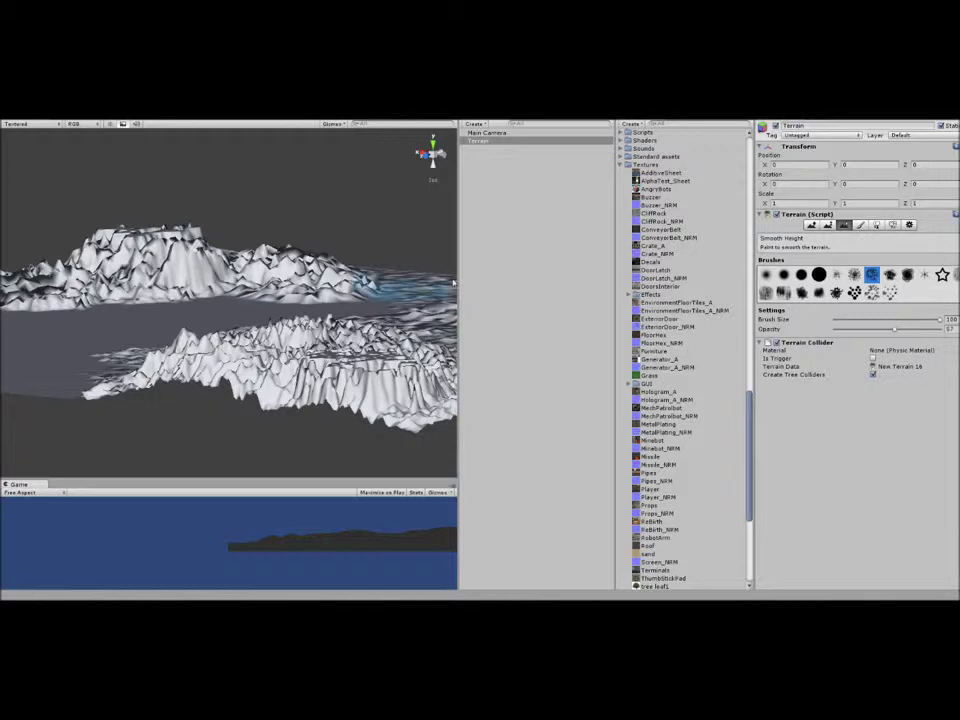
pyautogui.moveTo(200, 364)
pyautogui.mouseDown()
pyautogui.moveTo(289, 338)
pyautogui.moveTo(432, 339)
pyautogui.moveTo(293, 378)
pyautogui.moveTo(150, 368)
pyautogui.moveTo(395, 347)
pyautogui.mouseUp()
pyautogui.click(819, 274)
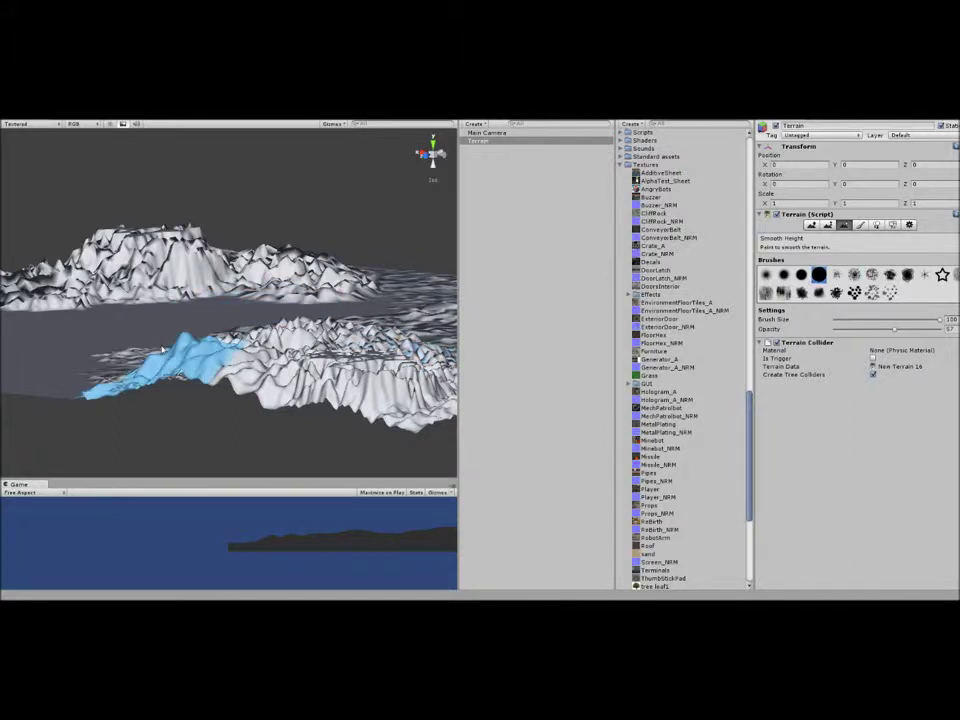
pyautogui.moveTo(161, 354)
pyautogui.mouseDown()
pyautogui.moveTo(231, 336)
pyautogui.moveTo(321, 339)
pyautogui.moveTo(318, 386)
pyautogui.moveTo(360, 405)
pyautogui.moveTo(360, 335)
pyautogui.moveTo(205, 361)
pyautogui.moveTo(107, 362)
pyautogui.mouseUp()
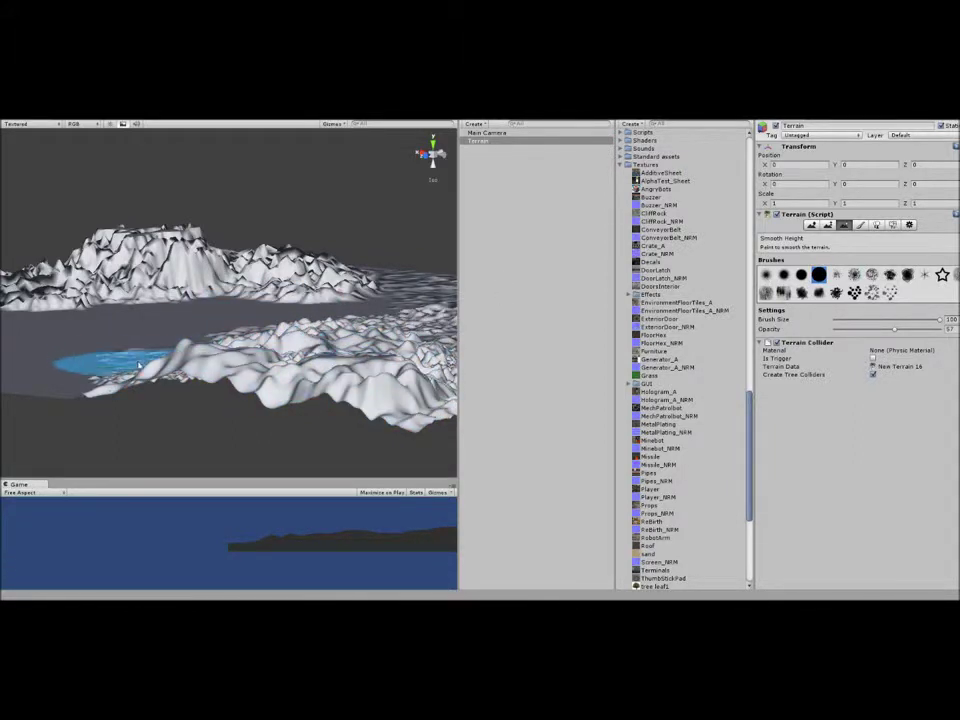
pyautogui.moveTo(150, 360)
pyautogui.mouseDown(button='right')
pyautogui.moveTo(328, 338)
pyautogui.moveTo(325, 350)
pyautogui.mouseUp(button='right')
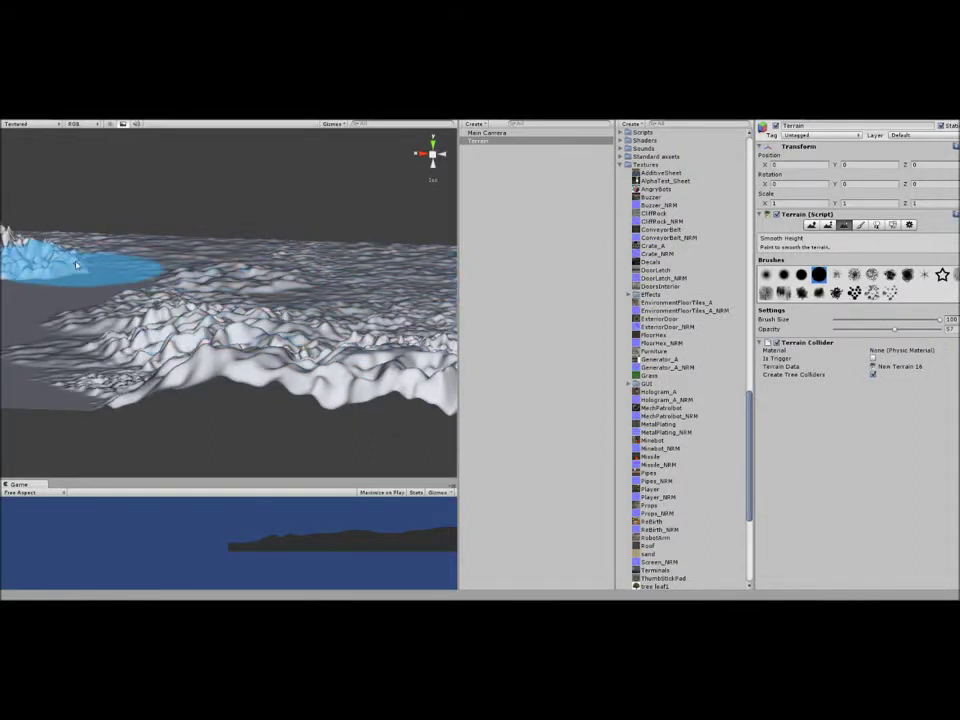
pyautogui.moveTo(64, 262); pyautogui.dragTo(910, 237, button='right')
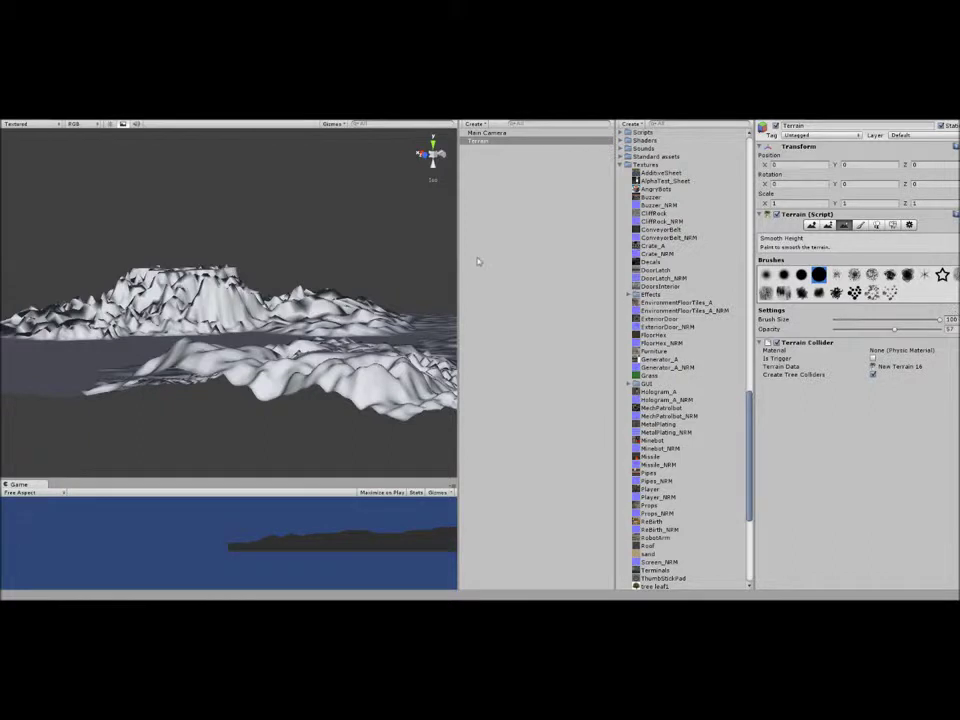
pyautogui.moveTo(66, 325)
pyautogui.mouseDown()
pyautogui.moveTo(80, 312)
pyautogui.moveTo(209, 284)
pyautogui.moveTo(343, 306)
pyautogui.moveTo(354, 317)
pyautogui.moveTo(200, 289)
pyautogui.moveTo(12, 312)
pyautogui.moveTo(222, 381)
pyautogui.moveTo(364, 386)
pyautogui.moveTo(429, 375)
pyautogui.moveTo(332, 346)
pyautogui.mouseUp()
pyautogui.moveTo(332, 344); pyautogui.dragTo(298, 299, button='right')
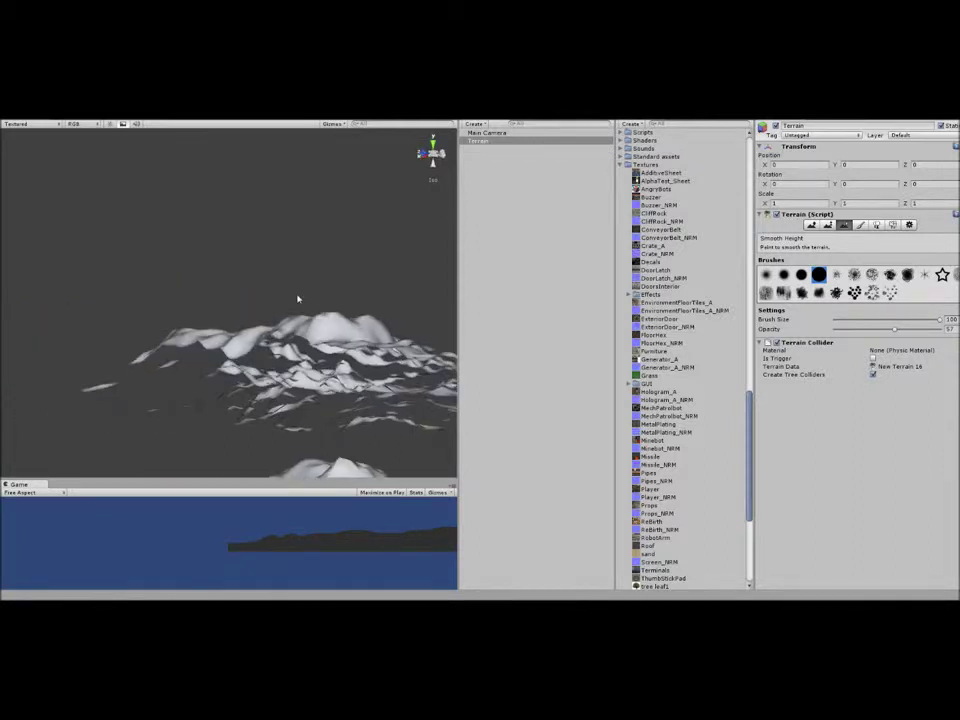
# - Bring the scene view back to the terrain by framing the Terrain object
pyautogui.scroll(8, 298, 299)
pyautogui.scroll(5, 298, 298)
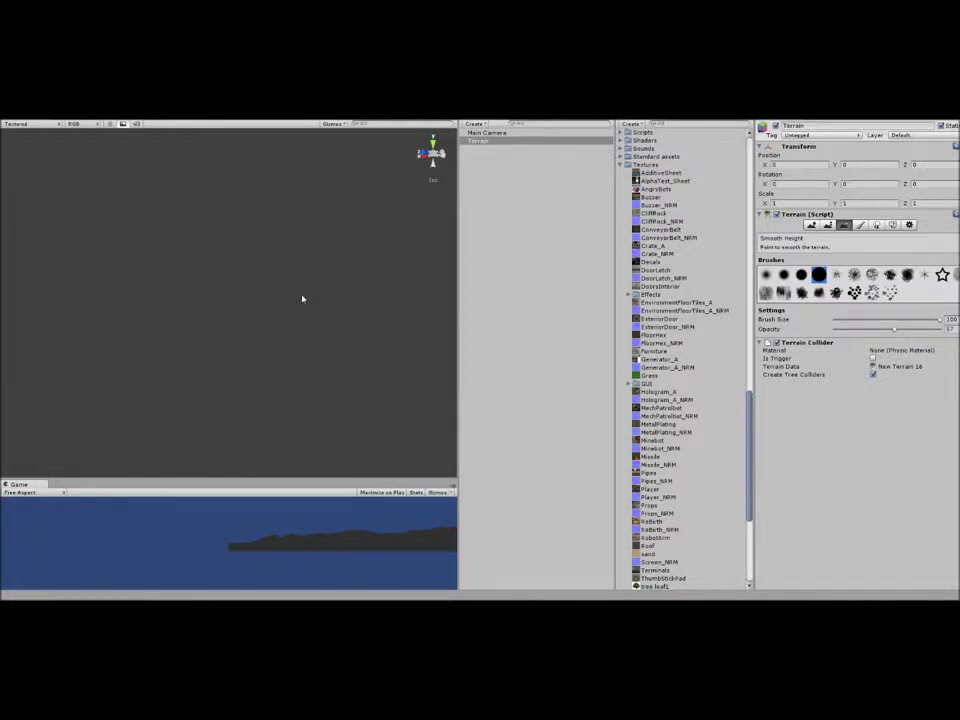
pyautogui.keyDown('alt'); pyautogui.moveTo(352, 338); pyautogui.dragTo(376, 365); pyautogui.keyUp('alt')
pyautogui.doubleClick(478, 141)
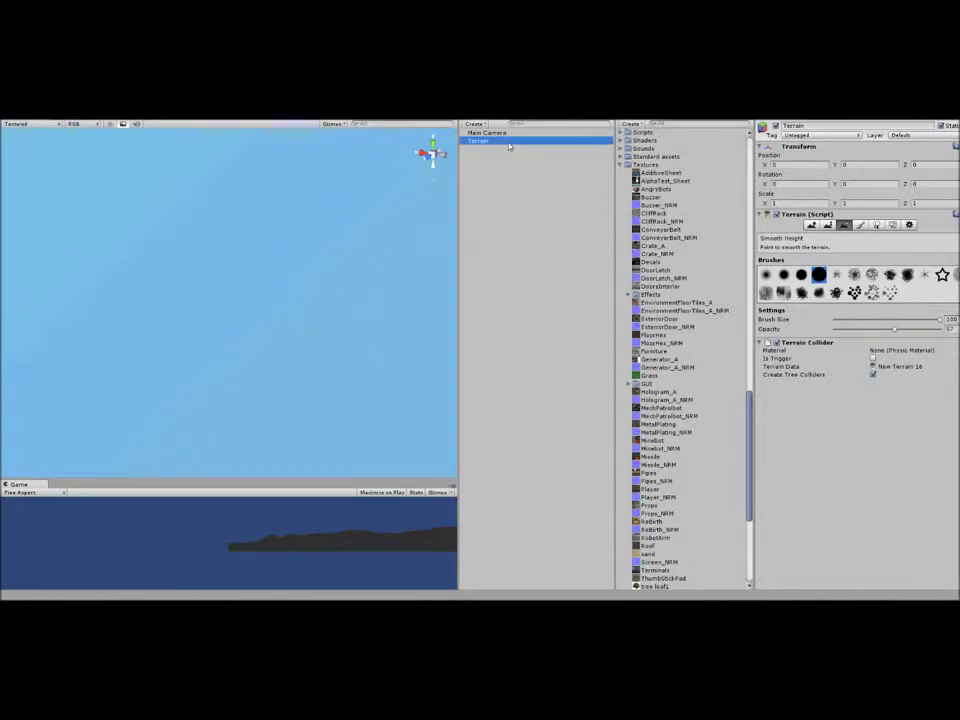
# - Start adding a new terrain texture with the Paint Texture tool and bring its settings dialog fully into view
pyautogui.scroll(5, 218, 272)
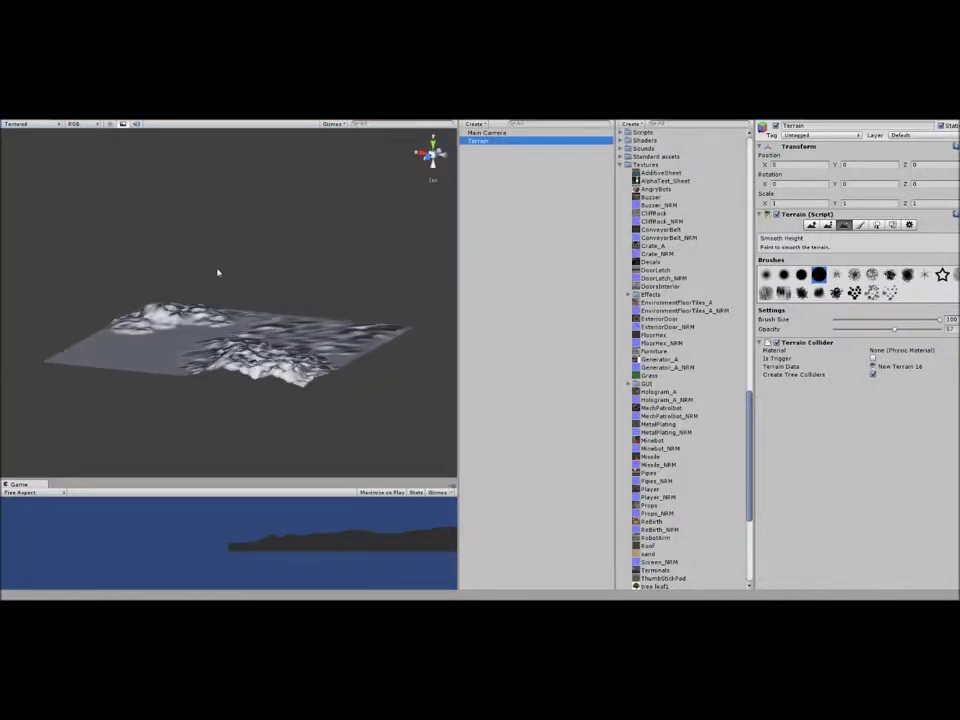
pyautogui.moveTo(218, 272)
pyautogui.keyDown('alt'); pyautogui.mouseDown()
pyautogui.moveTo(197, 227)
pyautogui.moveTo(221, 326)
pyautogui.moveTo(236, 331)
pyautogui.moveTo(226, 348)
pyautogui.moveTo(232, 322)
pyautogui.moveTo(240, 339)
pyautogui.moveTo(230, 415)
pyautogui.moveTo(236, 395)
pyautogui.mouseUp(); pyautogui.keyUp('alt')
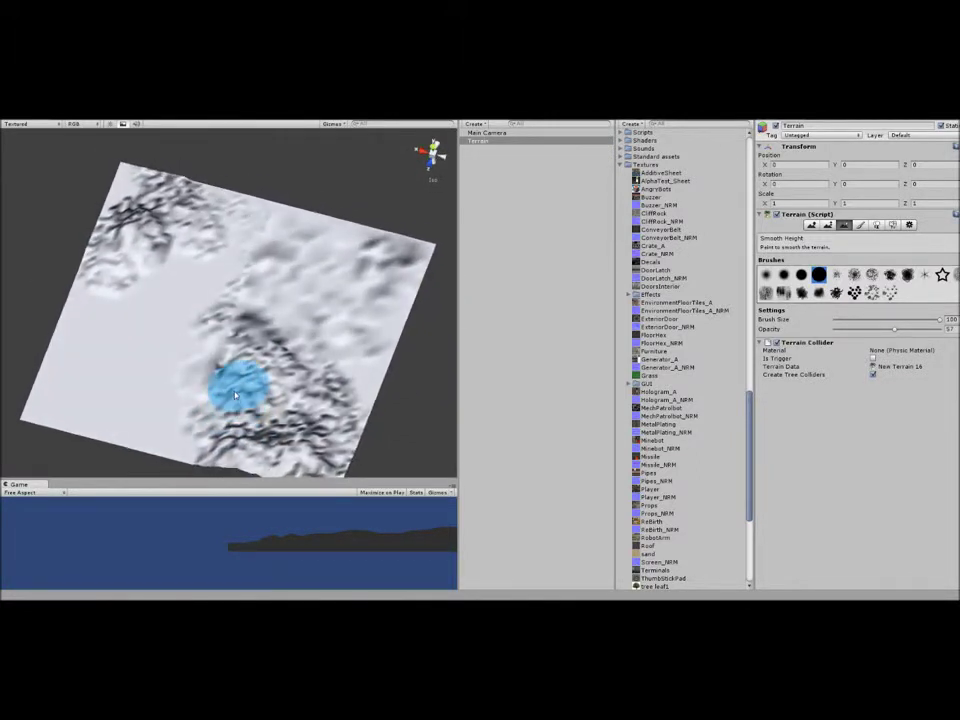
pyautogui.click(859, 225)
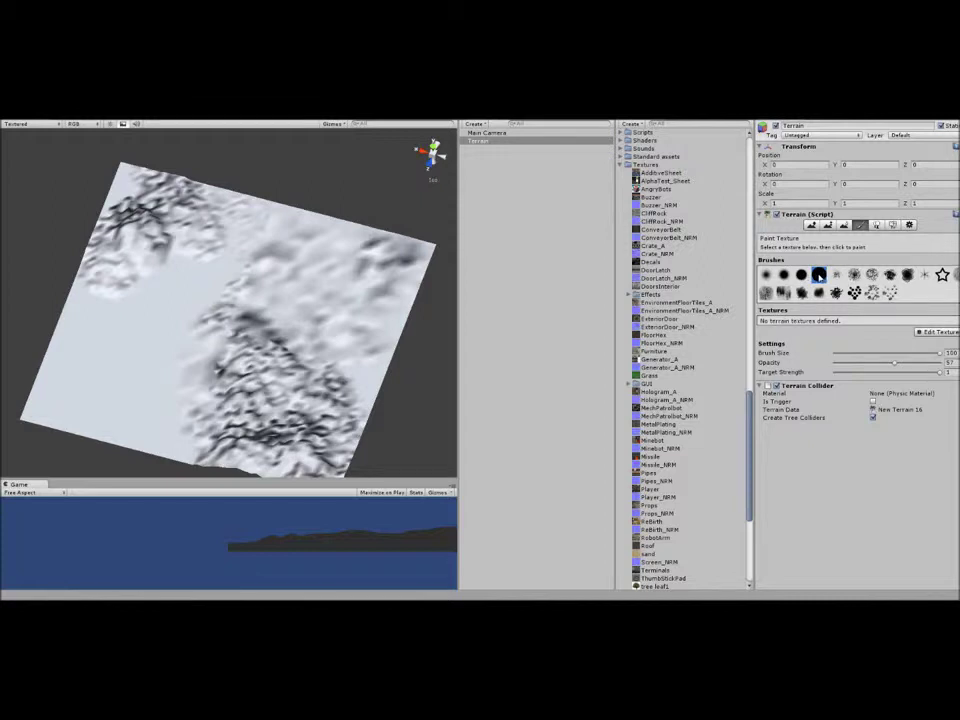
pyautogui.click(948, 333)
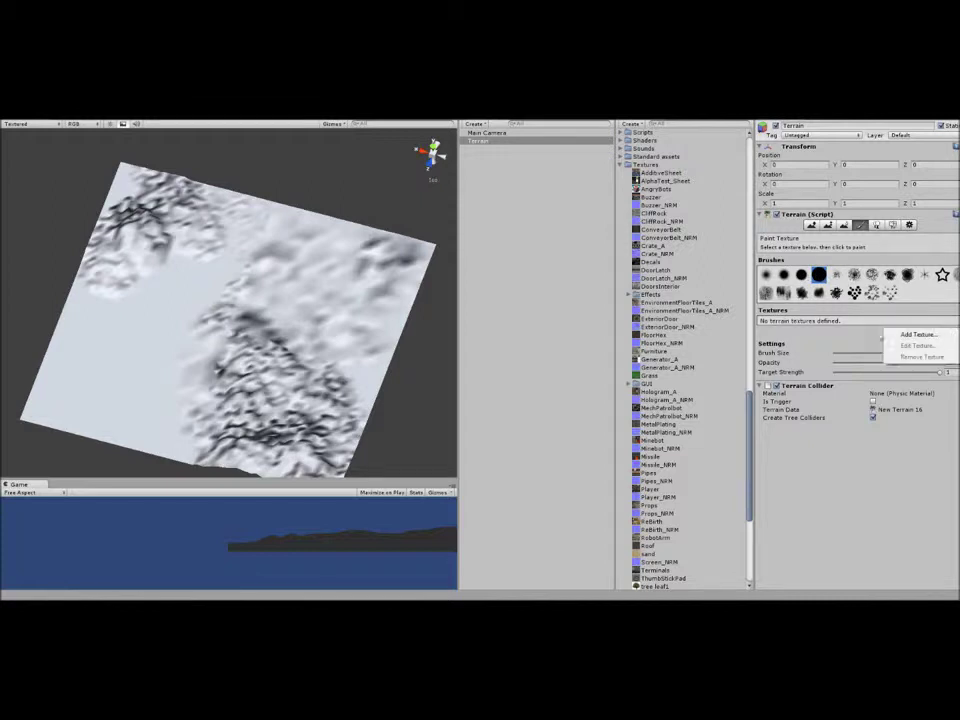
pyautogui.click(918, 334)
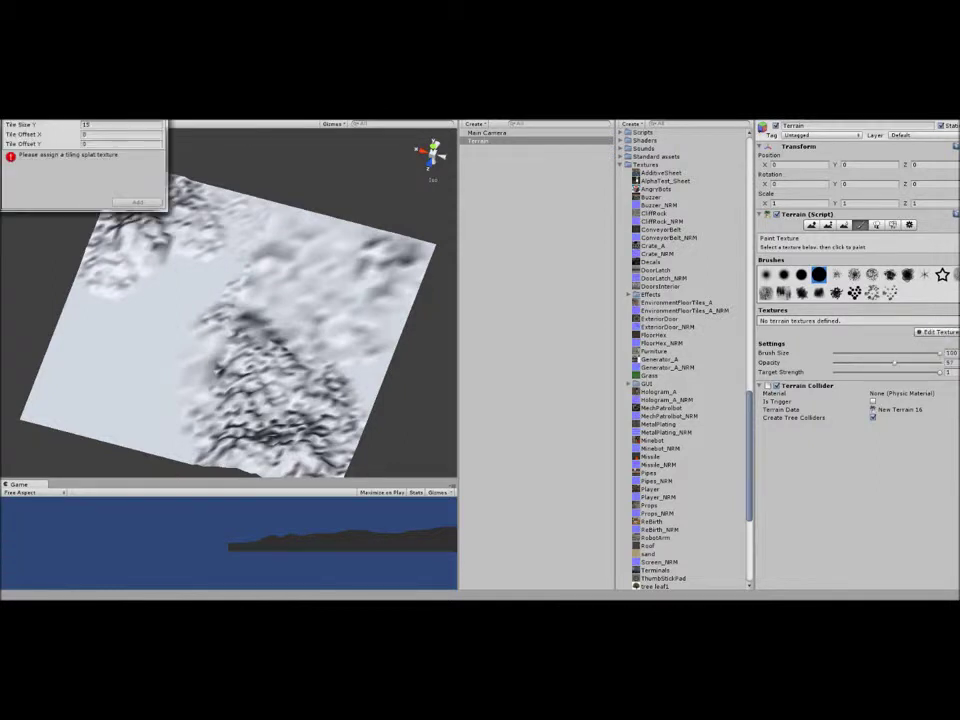
pyautogui.moveTo(140, 82); pyautogui.dragTo(157, 154)
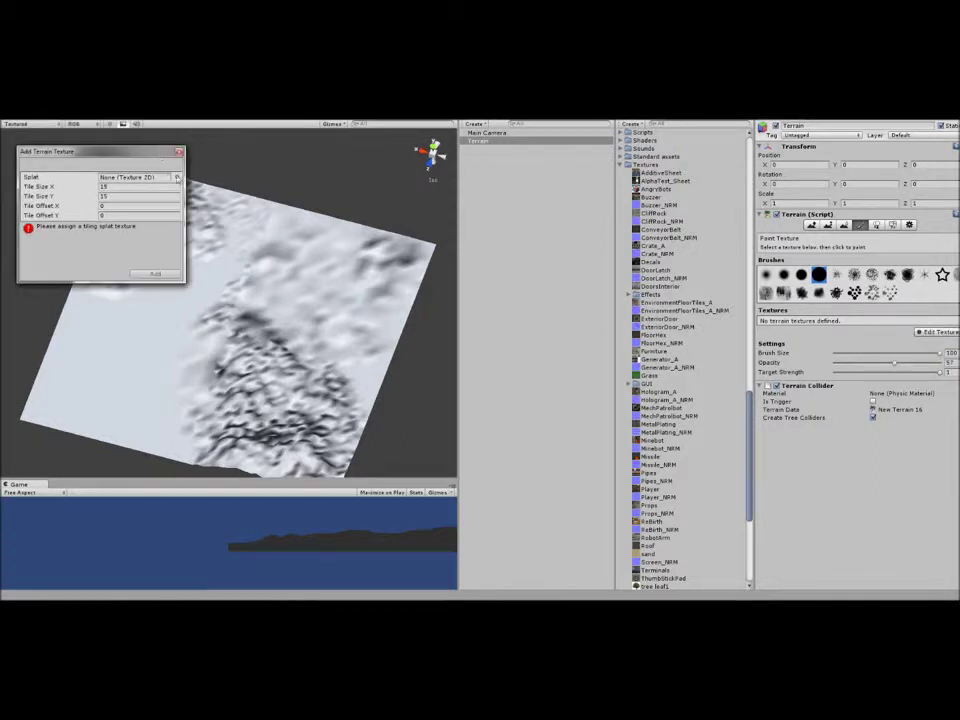
# - Look through the available textures for the splat and preview the Grass texture in the project's Textures folder
pyautogui.click(177, 178)
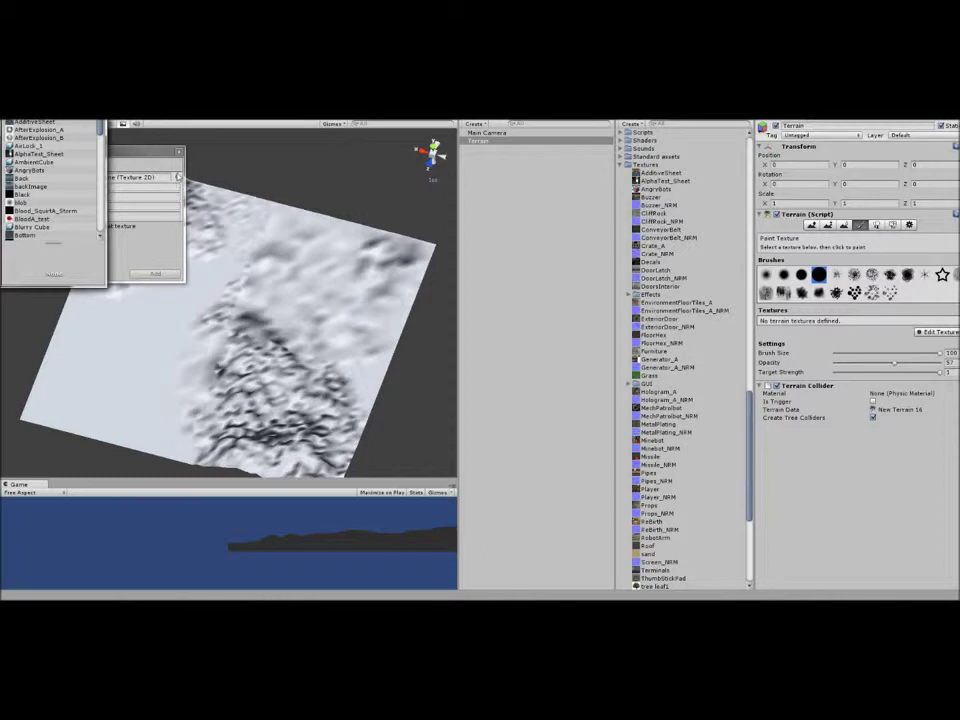
pyautogui.moveTo(100, 129); pyautogui.dragTo(102, 130)
pyautogui.click(101, 119)
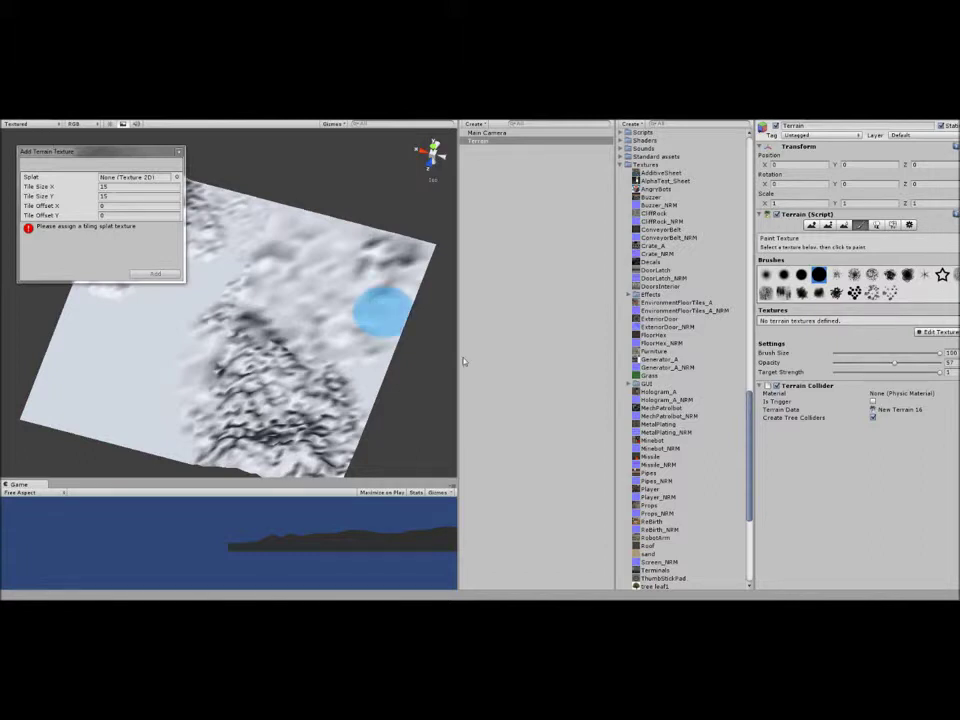
pyautogui.rightClick(729, 408)
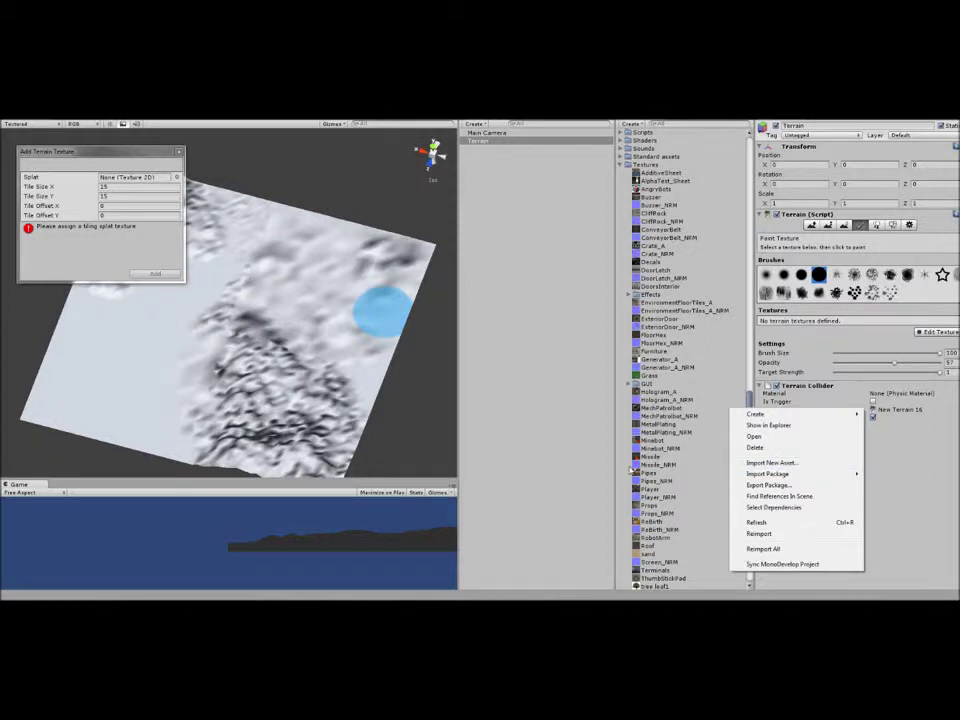
pyautogui.click(715, 489)
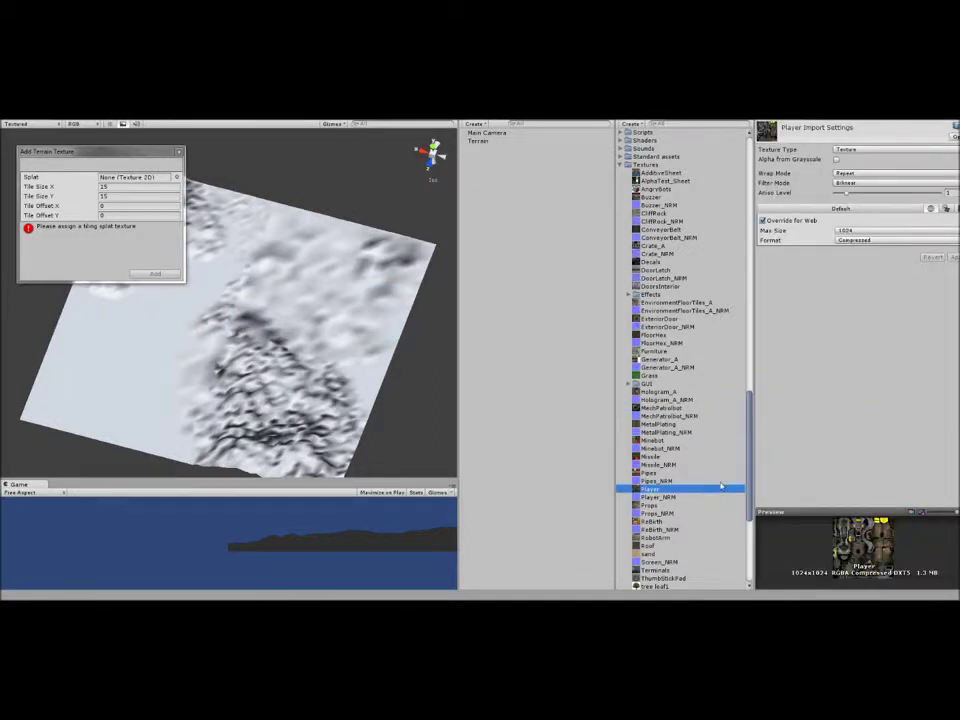
pyautogui.click(650, 376)
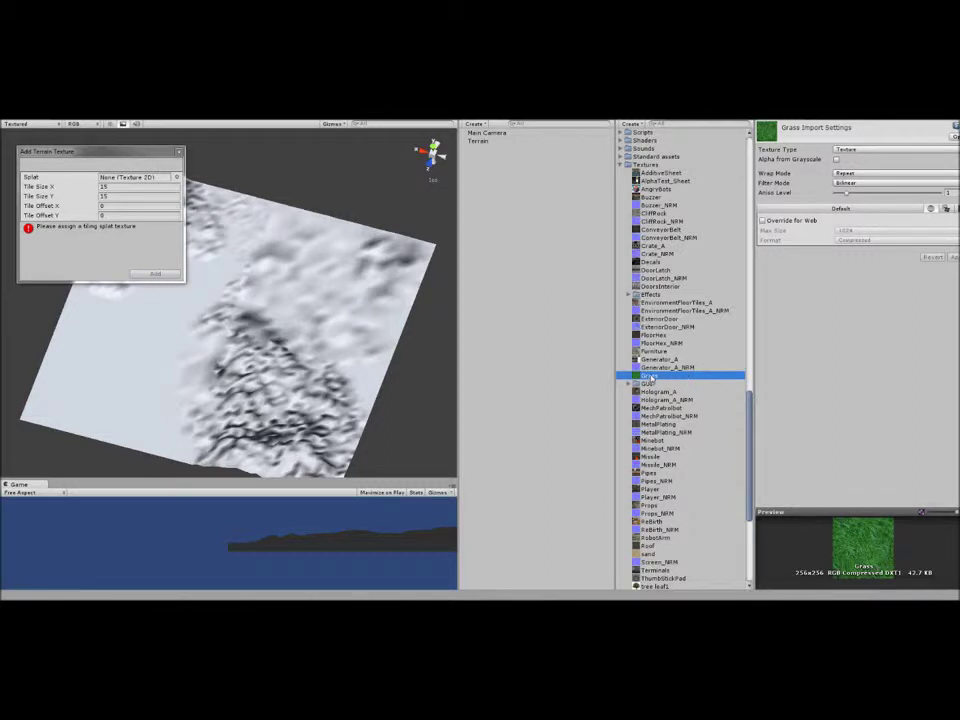
# - Try to assign the Grass texture as the splat while the texture asset is selected instead of the terrain
pyautogui.click(176, 177)
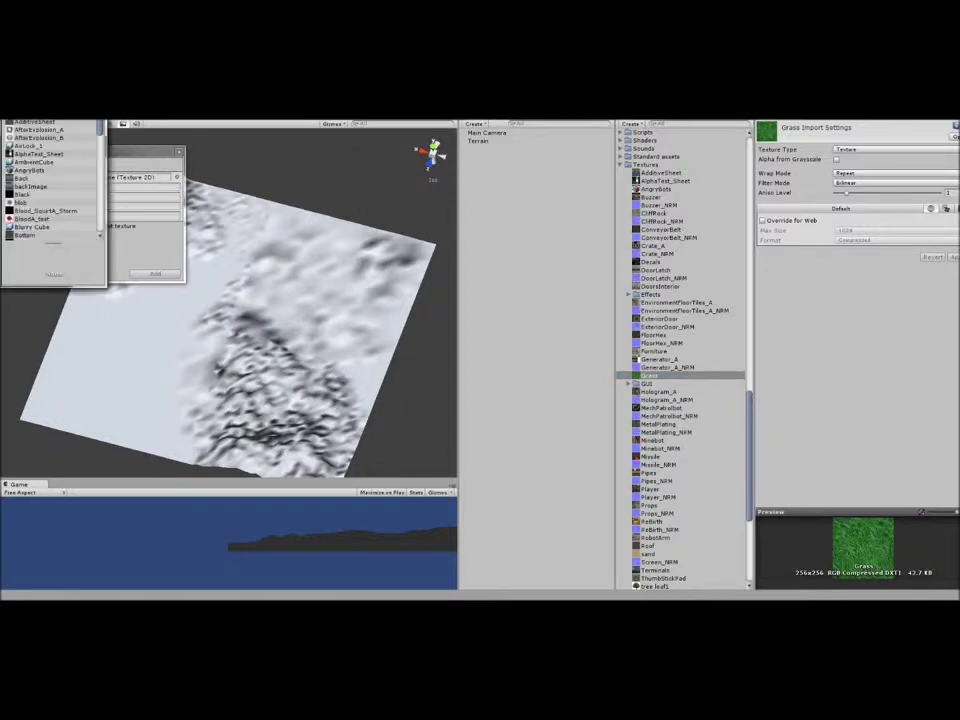
pyautogui.write('gras')
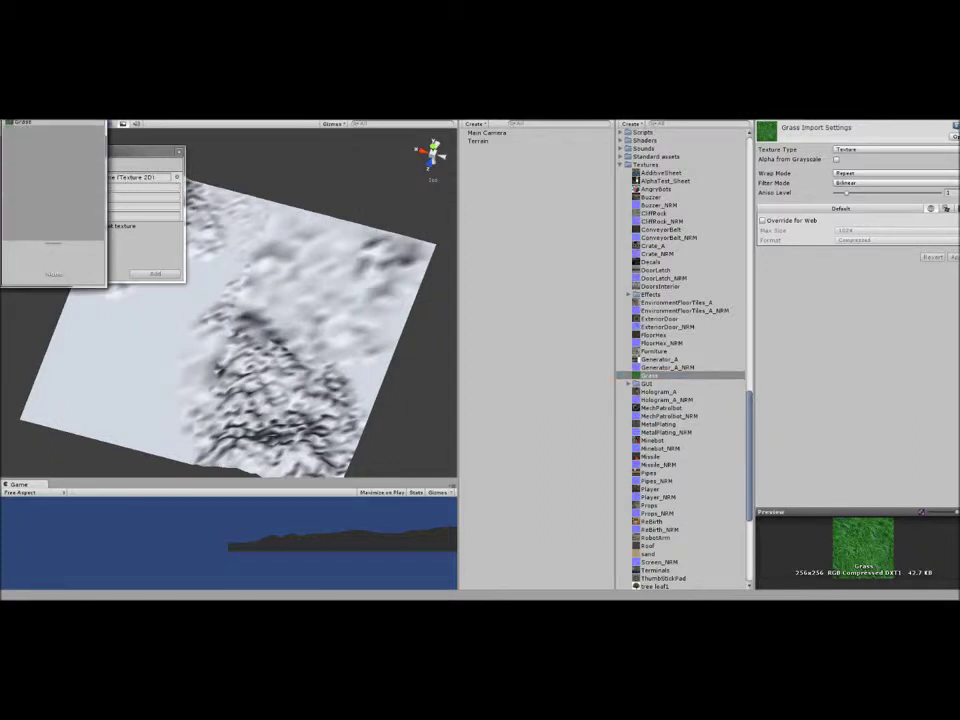
pyautogui.press('Return')
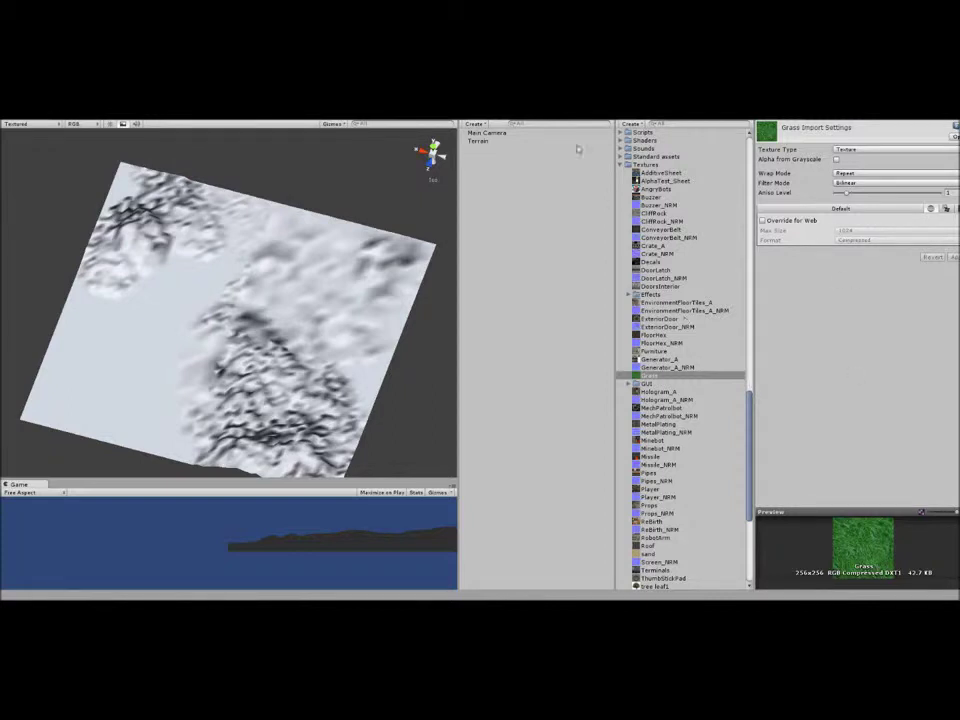
# - Reselect the Terrain and add Grass as its base terrain texture with a 15 by 15 tile size
pyautogui.click(541, 142)
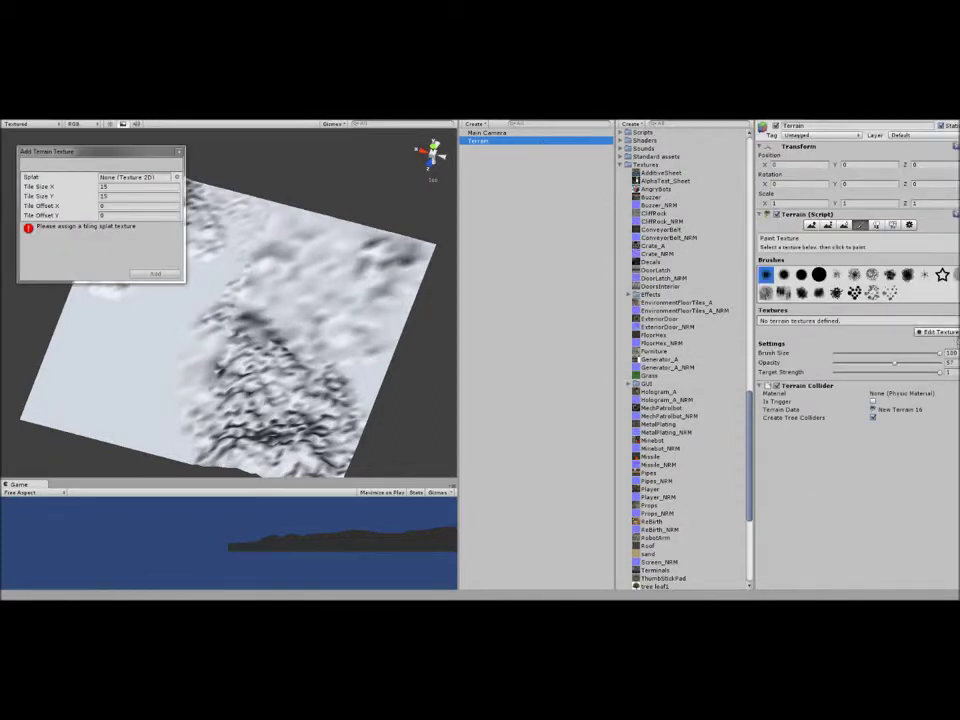
pyautogui.click(952, 332)
pyautogui.click(847, 334)
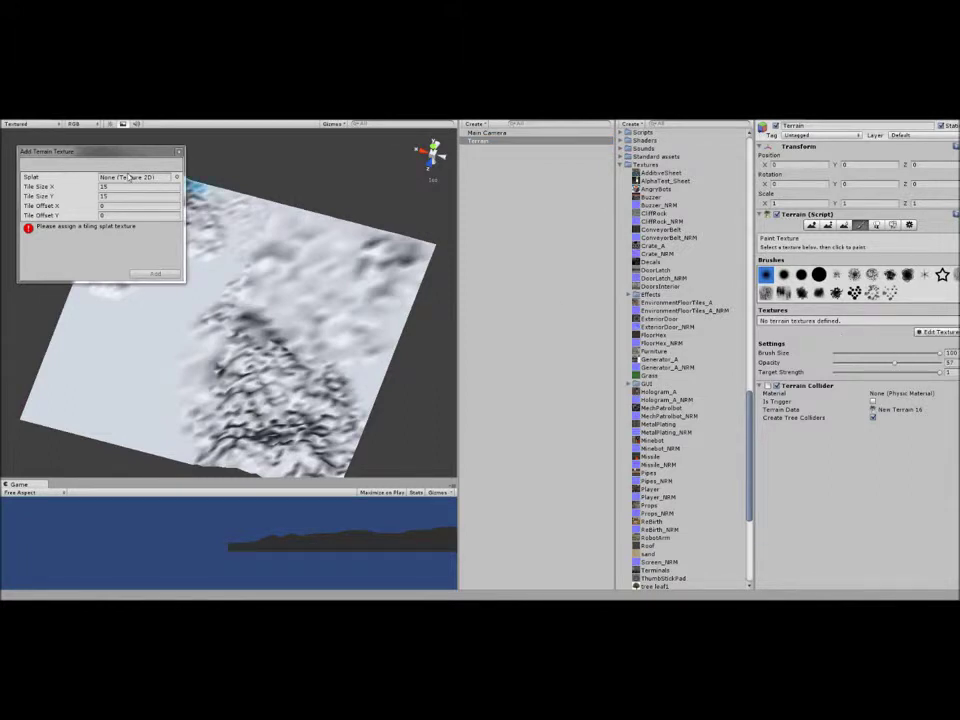
pyautogui.click(177, 178)
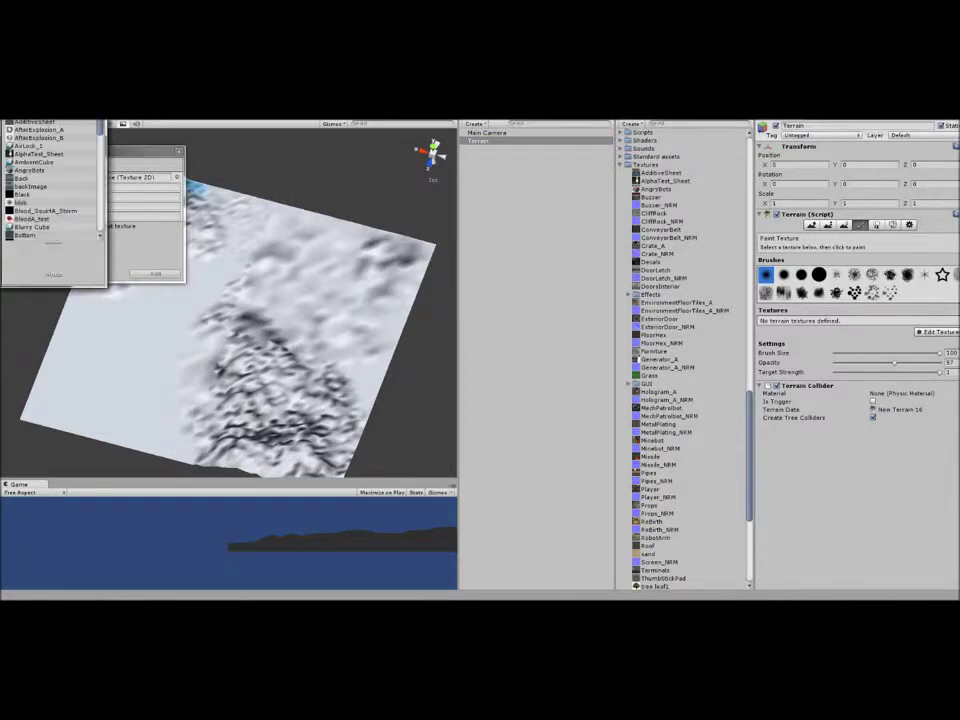
pyautogui.write('grass')
pyautogui.doubleClick(48, 127)
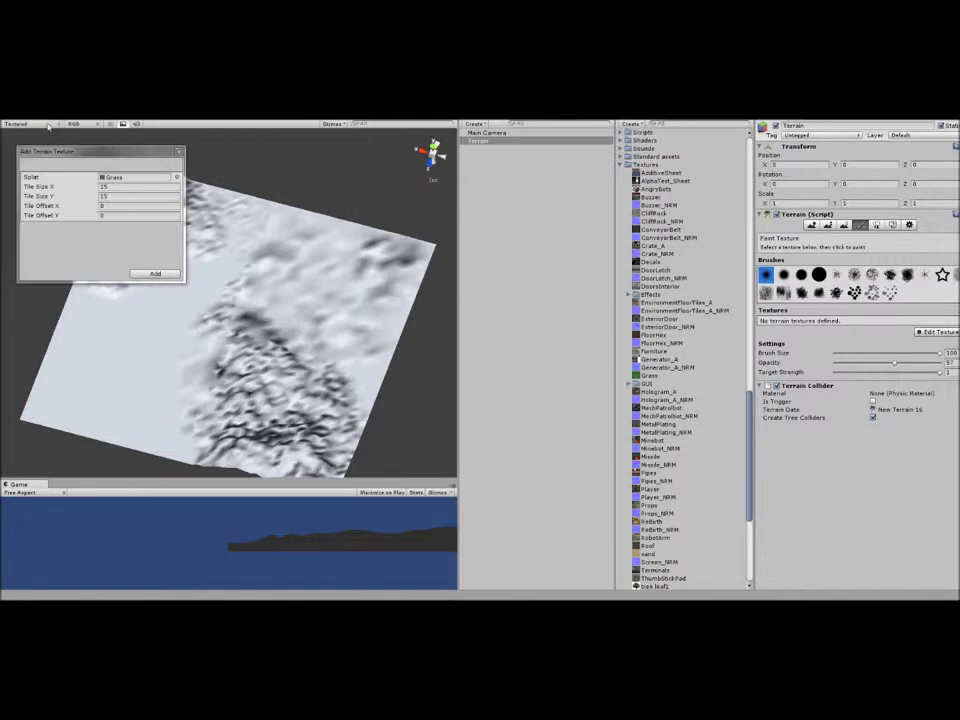
pyautogui.click(46, 124)
pyautogui.click(165, 221)
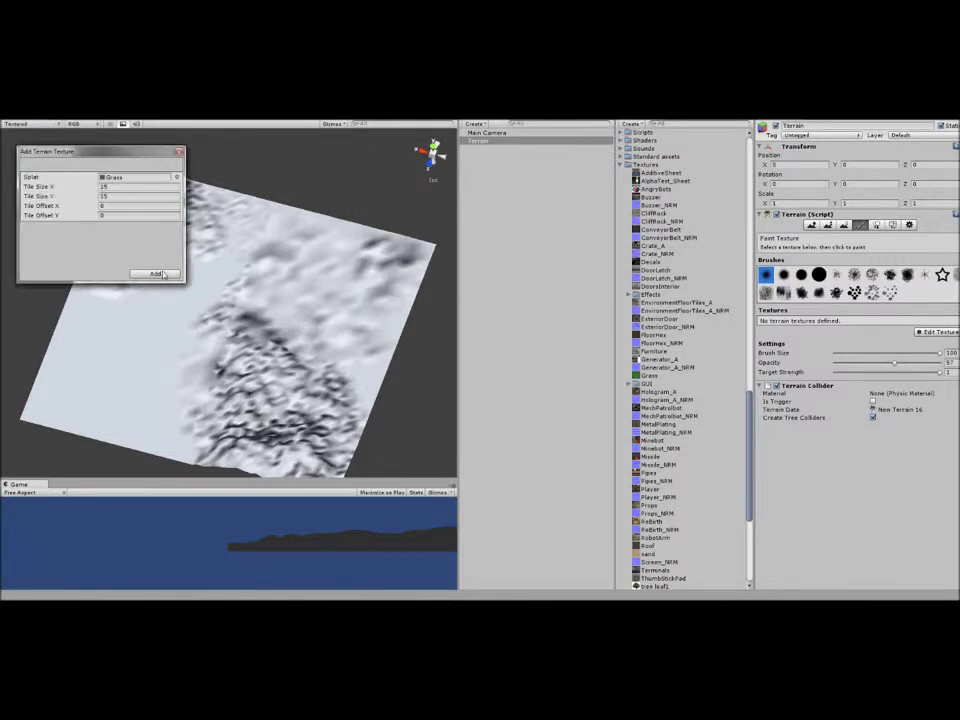
pyautogui.click(158, 274)
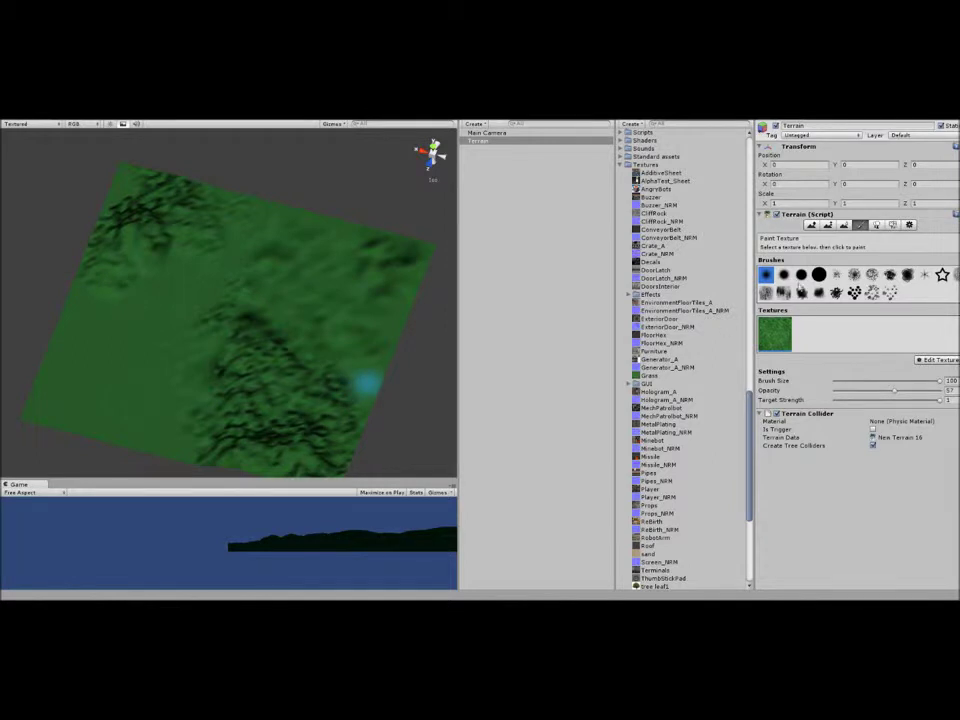
# - Add the sand texture as a second terrain texture with a 15 by 15 tile size
pyautogui.click(937, 359)
pyautogui.click(918, 363)
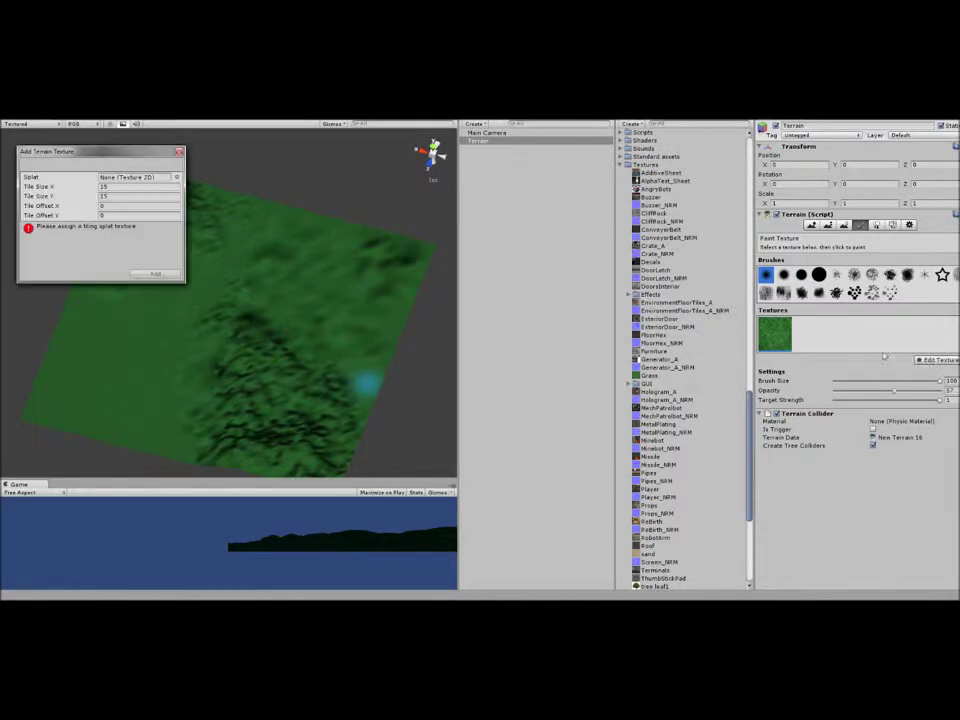
pyautogui.click(177, 177)
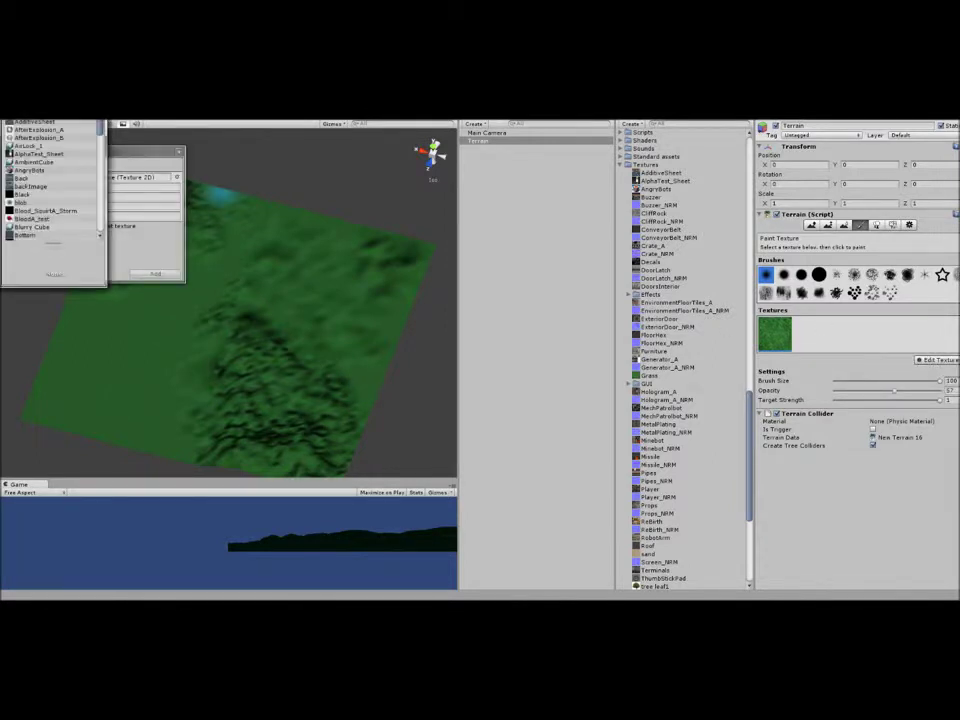
pyautogui.write('sand')
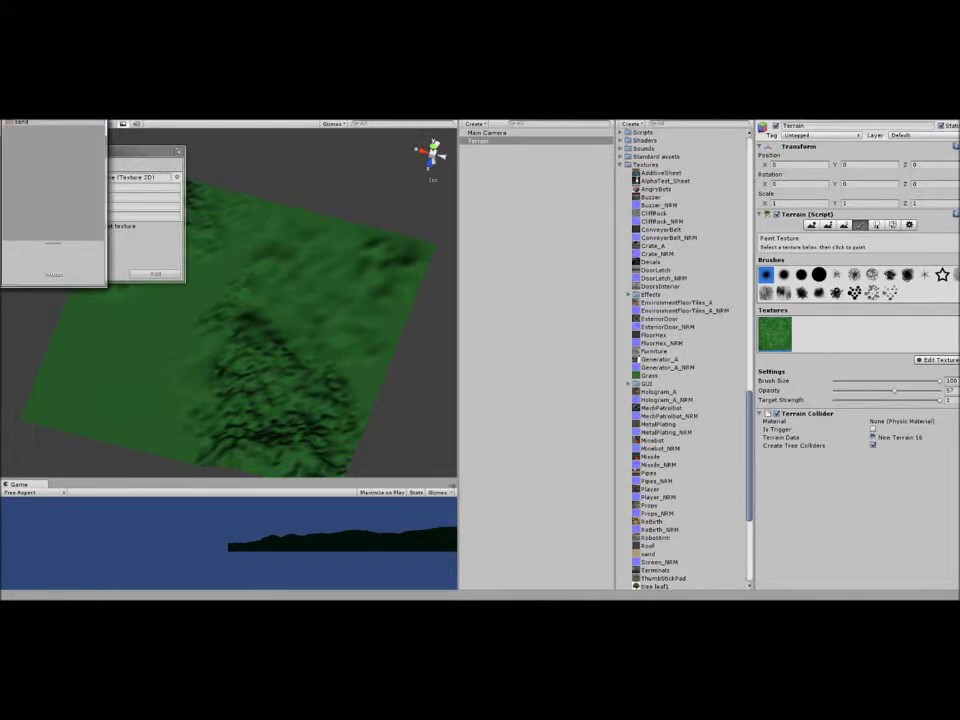
pyautogui.doubleClick(30, 128)
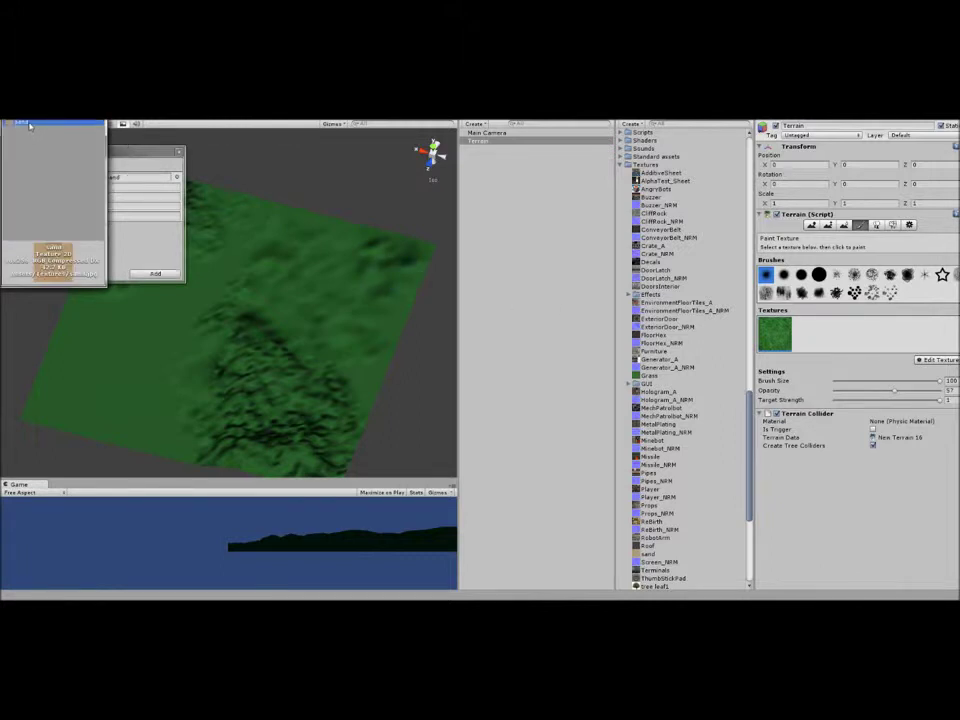
pyautogui.click(157, 273)
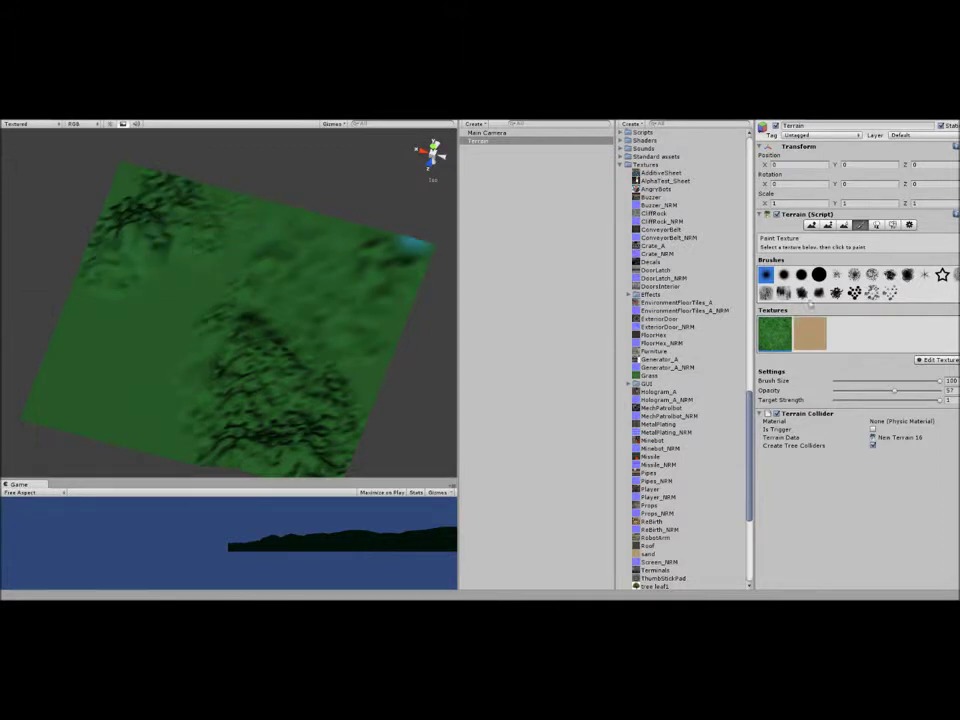
# - Paint sand over the mountains and hills with the largest solid round brush, and roughen the edge of the grass with a scattered brush
pyautogui.click(819, 274)
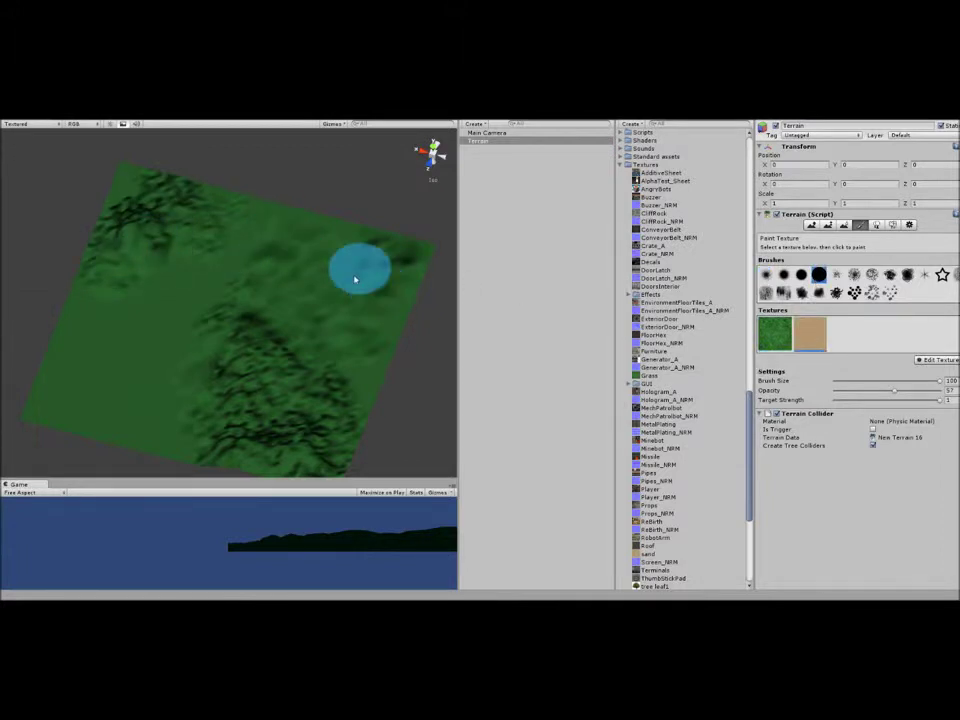
pyautogui.moveTo(225, 217)
pyautogui.mouseDown()
pyautogui.moveTo(259, 238)
pyautogui.moveTo(244, 279)
pyautogui.moveTo(308, 262)
pyautogui.moveTo(336, 229)
pyautogui.moveTo(420, 257)
pyautogui.moveTo(313, 281)
pyautogui.moveTo(296, 296)
pyautogui.moveTo(291, 328)
pyautogui.moveTo(339, 371)
pyautogui.moveTo(365, 413)
pyautogui.moveTo(368, 315)
pyautogui.moveTo(322, 407)
pyautogui.moveTo(261, 461)
pyautogui.moveTo(216, 458)
pyautogui.moveTo(218, 372)
pyautogui.moveTo(238, 330)
pyautogui.moveTo(250, 405)
pyautogui.moveTo(272, 398)
pyautogui.moveTo(290, 363)
pyautogui.mouseUp()
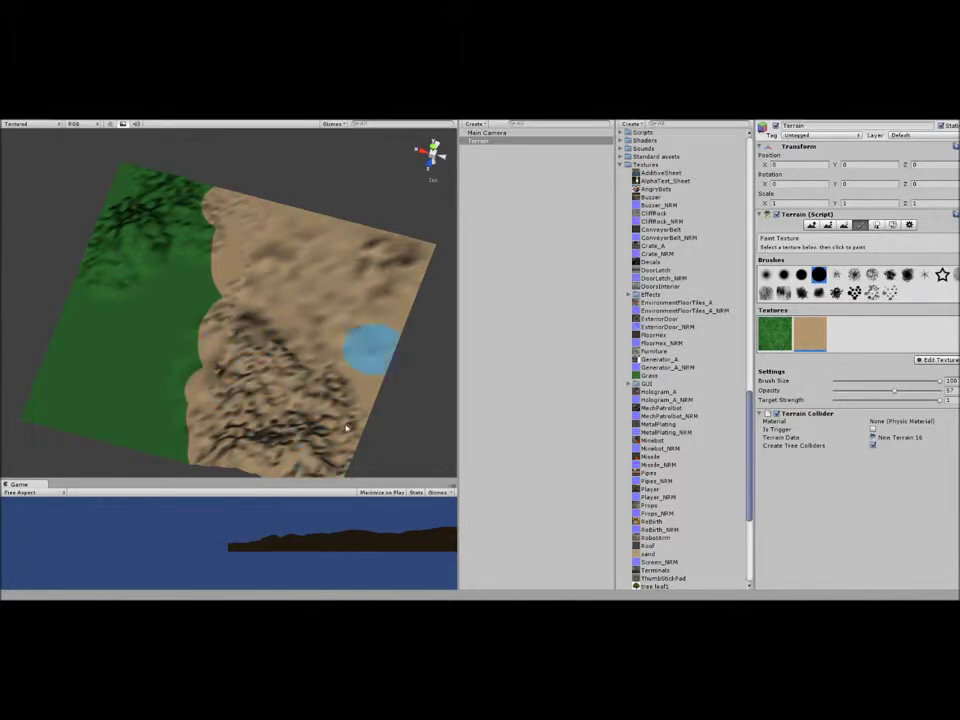
pyautogui.moveTo(185, 237)
pyautogui.mouseDown()
pyautogui.moveTo(105, 268)
pyautogui.moveTo(115, 212)
pyautogui.moveTo(170, 190)
pyautogui.moveTo(140, 197)
pyautogui.moveTo(242, 229)
pyautogui.moveTo(178, 212)
pyautogui.moveTo(185, 262)
pyautogui.moveTo(298, 358)
pyautogui.moveTo(193, 277)
pyautogui.mouseUp()
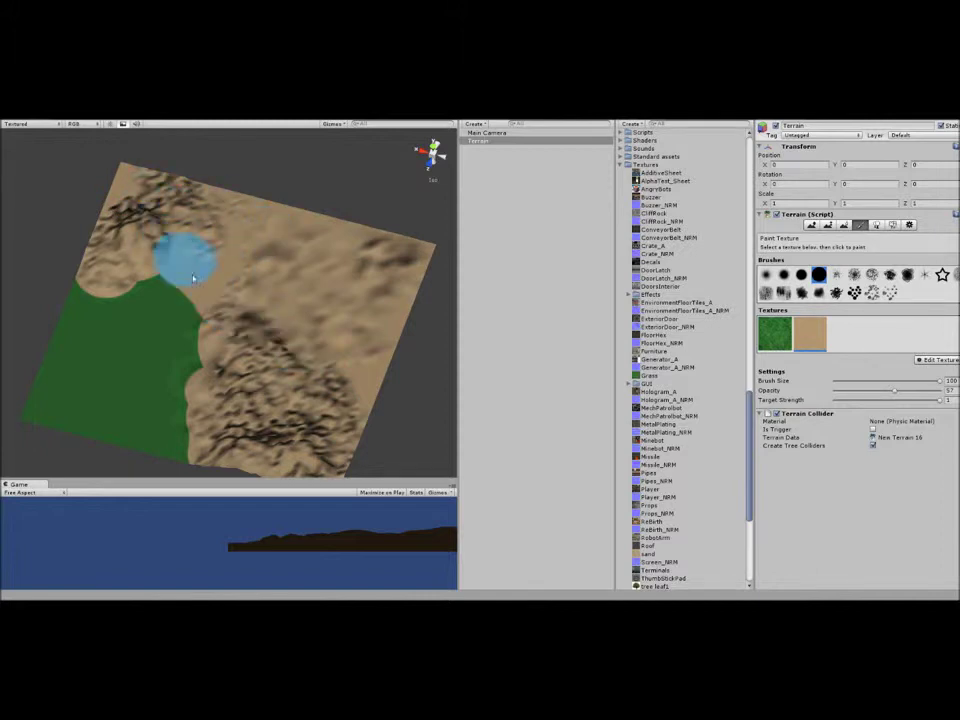
pyautogui.moveTo(82, 288)
pyautogui.mouseDown()
pyautogui.moveTo(143, 272)
pyautogui.moveTo(343, 399)
pyautogui.moveTo(339, 375)
pyautogui.moveTo(400, 307)
pyautogui.mouseUp()
pyautogui.click(853, 274)
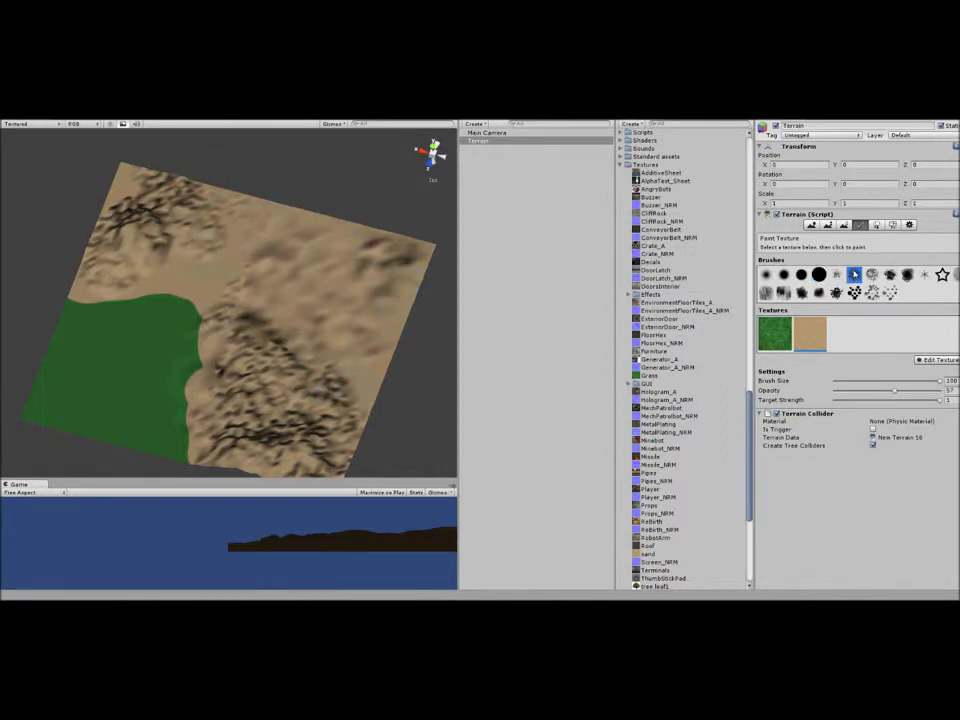
pyautogui.moveTo(72, 296)
pyautogui.mouseDown()
pyautogui.moveTo(154, 304)
pyautogui.moveTo(176, 327)
pyautogui.moveTo(180, 377)
pyautogui.moveTo(167, 446)
pyautogui.moveTo(182, 357)
pyautogui.moveTo(160, 333)
pyautogui.moveTo(143, 341)
pyautogui.mouseUp()
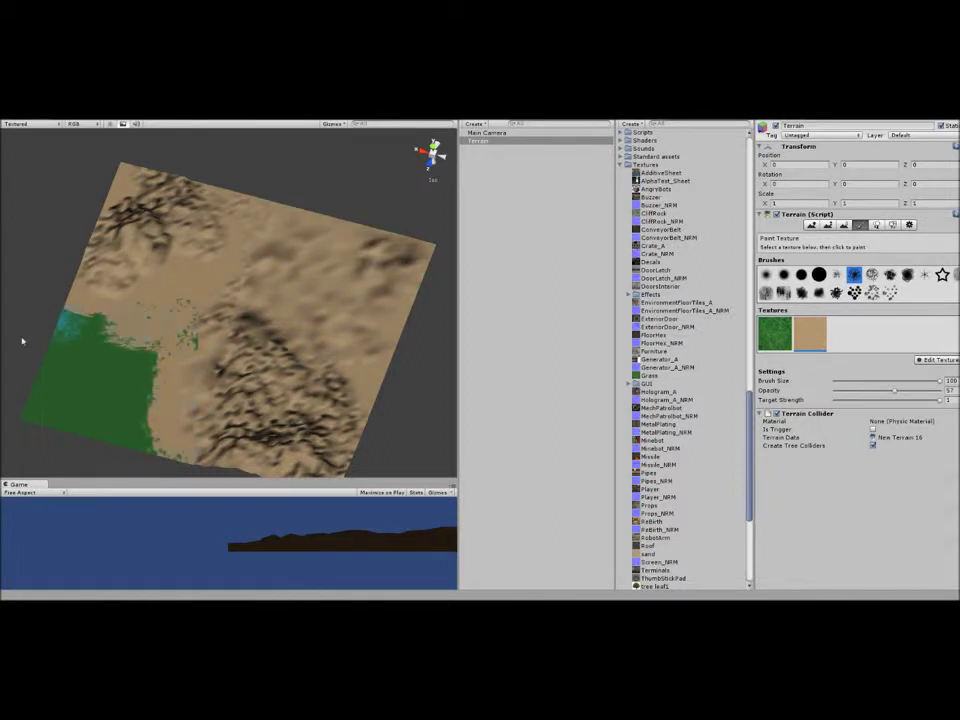
# - Examine the sand texture close up on the mountain slopes, using the first soft round brush for the terrain overlay
pyautogui.scroll(6, 204, 367)
pyautogui.scroll(8, 204, 363)
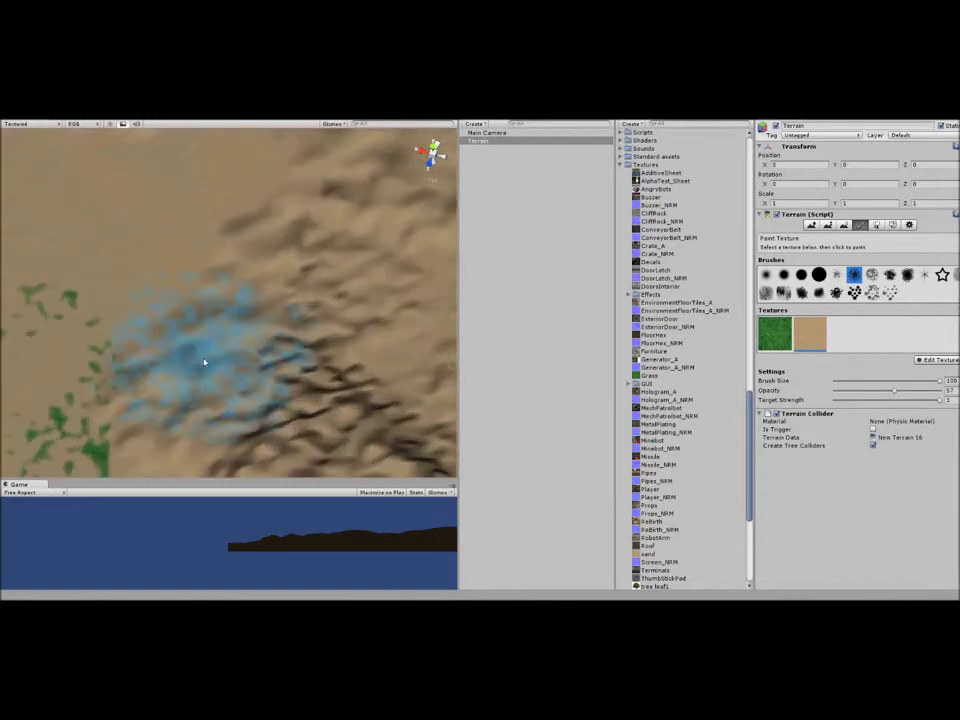
pyautogui.moveTo(204, 362); pyautogui.dragTo(239, 249, button='right')
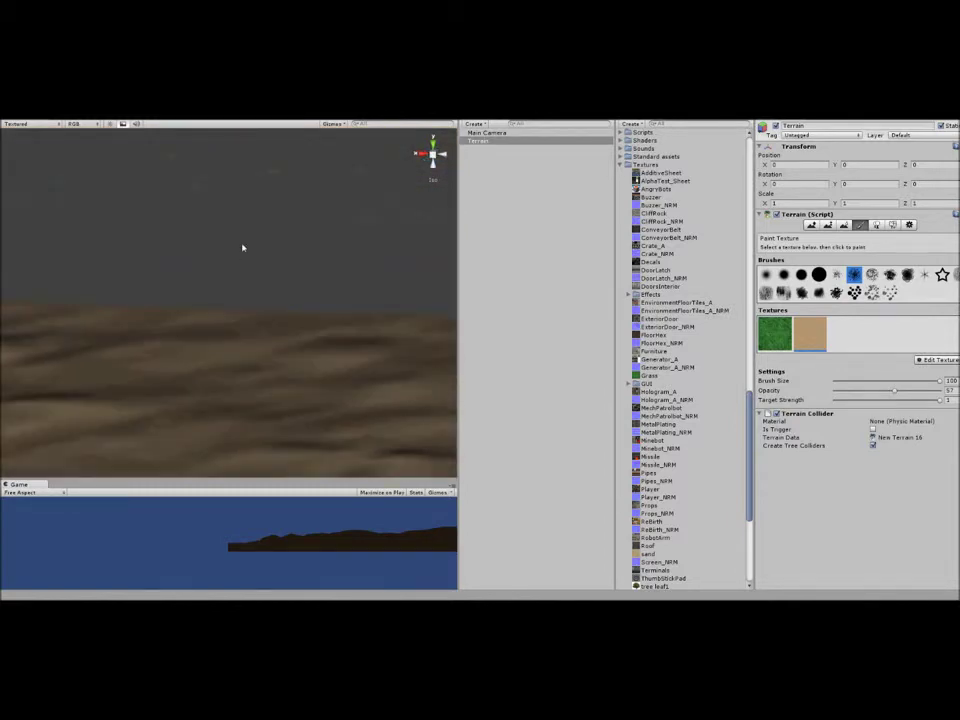
pyautogui.scroll(6, 243, 248)
pyautogui.moveTo(243, 249)
pyautogui.mouseDown(button='right')
pyautogui.moveTo(395, 251)
pyautogui.moveTo(405, 268)
pyautogui.moveTo(405, 258)
pyautogui.mouseUp(button='right')
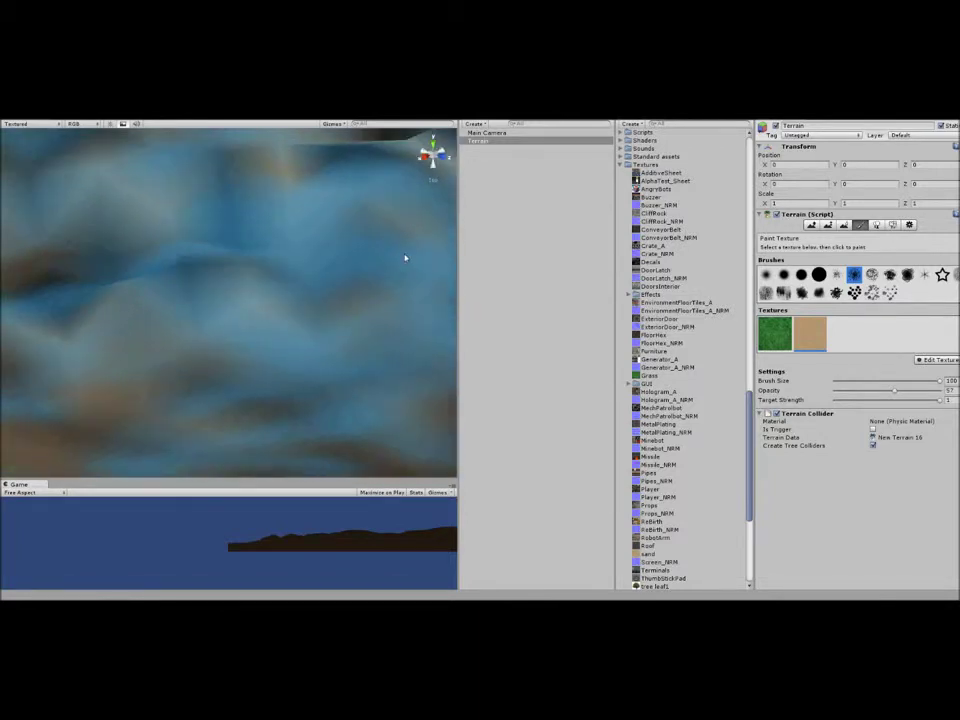
pyautogui.scroll(6, 405, 258)
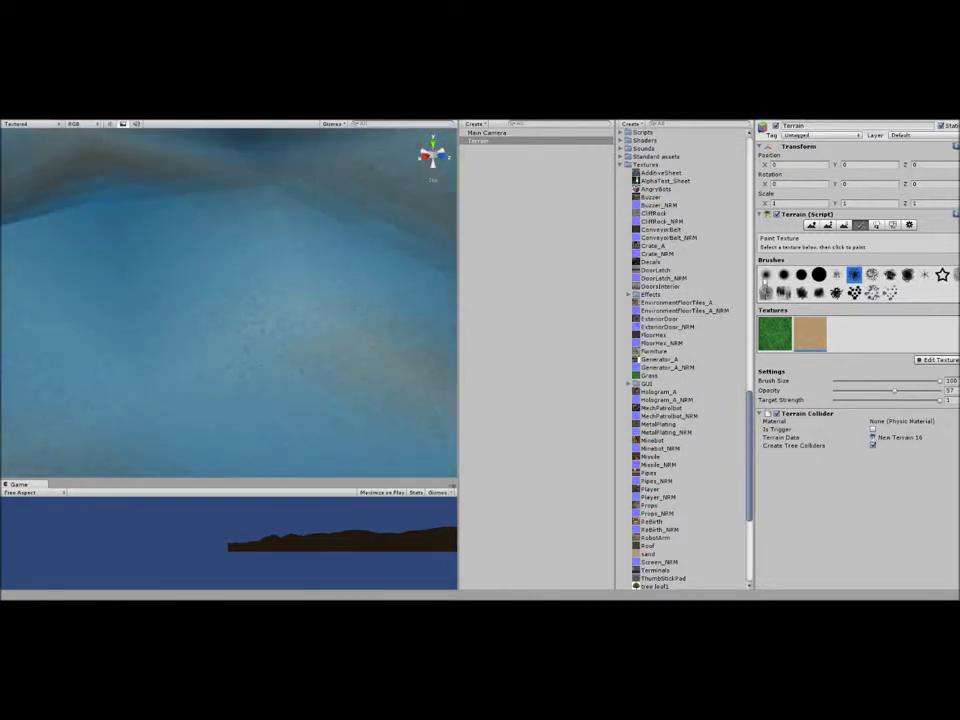
pyautogui.click(765, 274)
pyautogui.scroll(3, 351, 325)
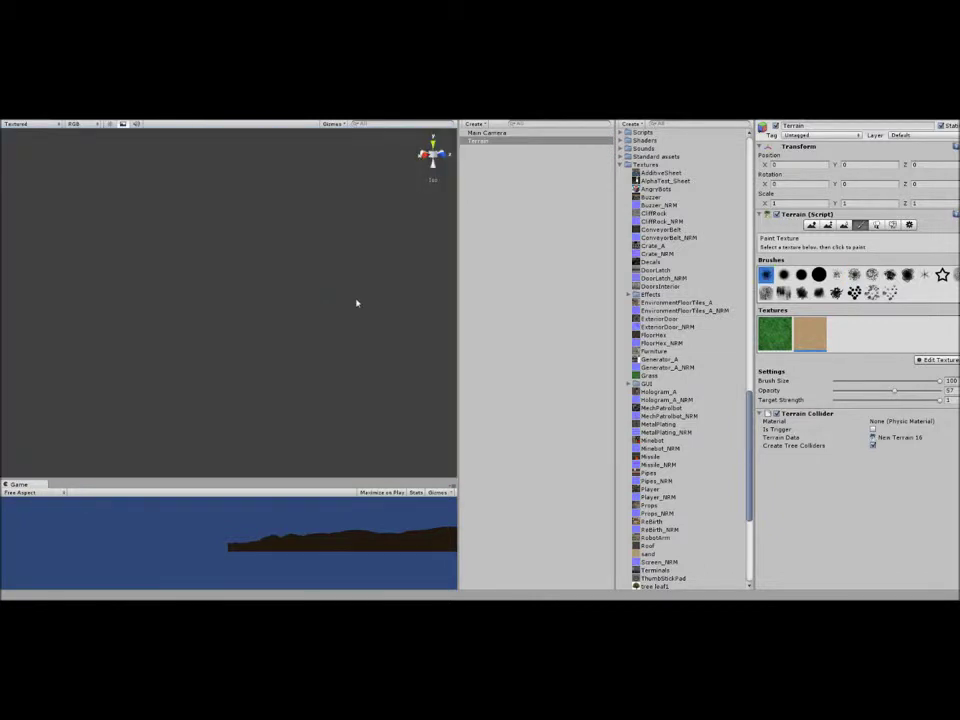
pyautogui.scroll(-5, 350, 328)
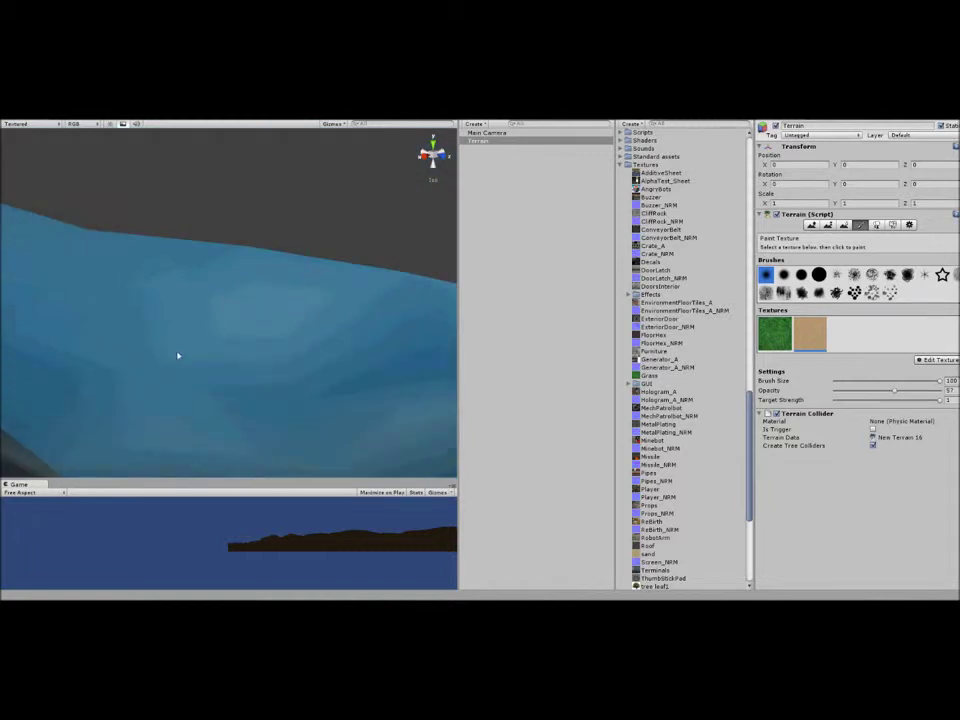
pyautogui.scroll(-5, 163, 363)
pyautogui.scroll(5, 197, 361)
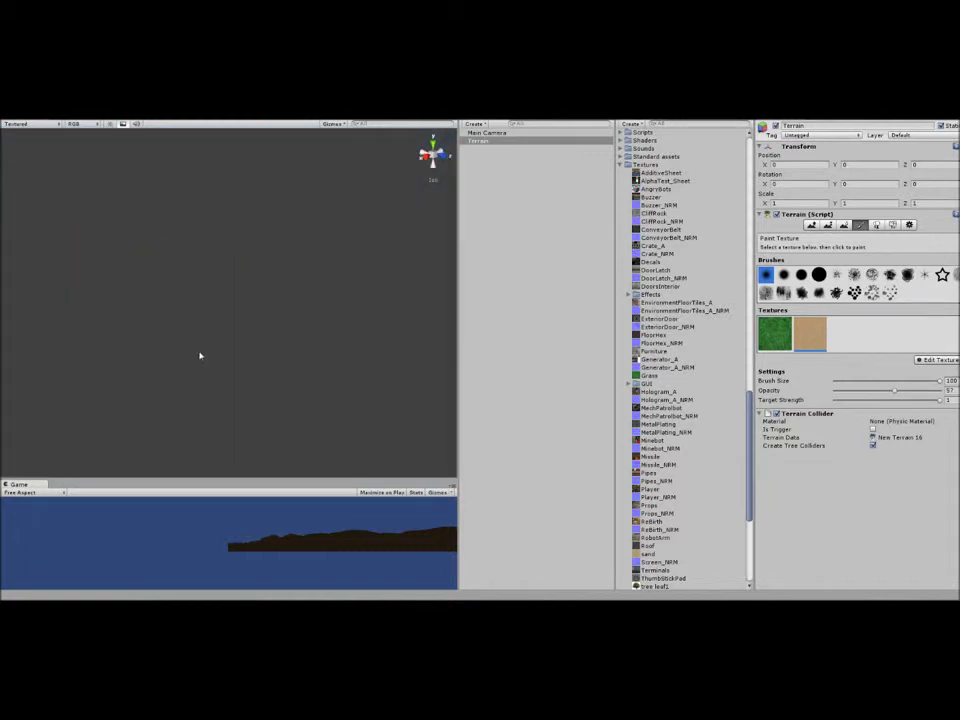
pyautogui.scroll(-4, 205, 359)
pyautogui.scroll(3, 211, 360)
pyautogui.scroll(-2, 214, 360)
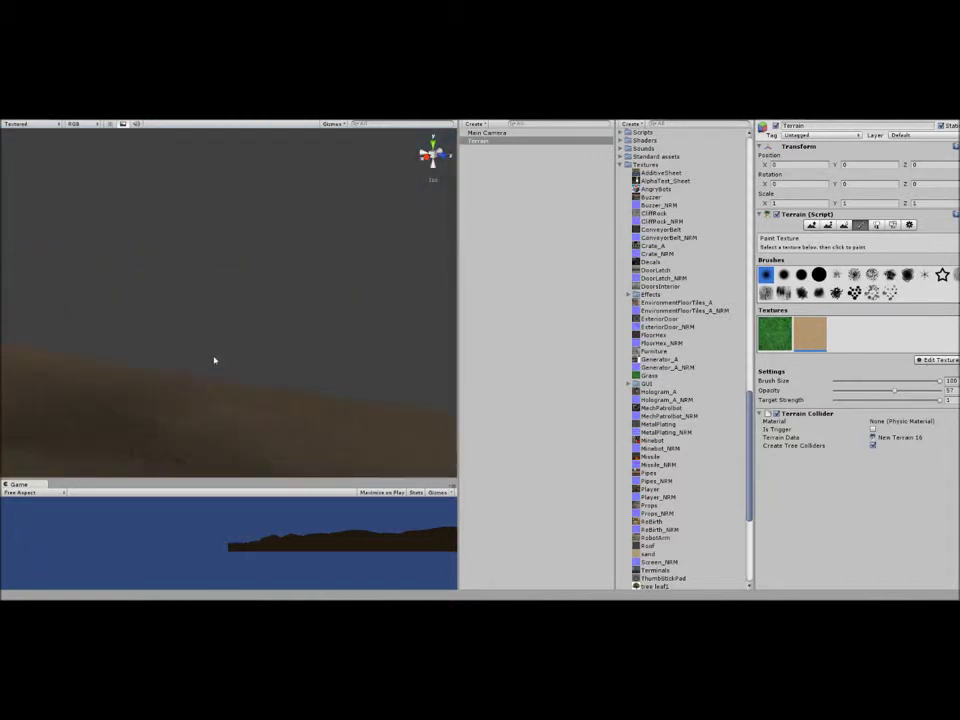
pyautogui.scroll(3, 215, 362)
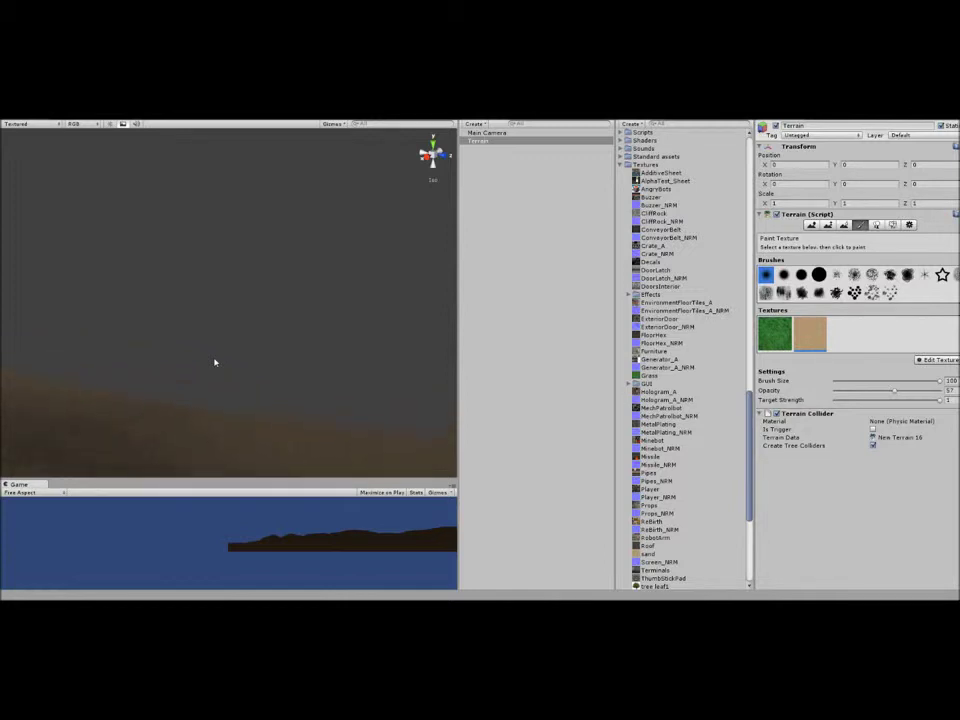
pyautogui.scroll(-2, 215, 362)
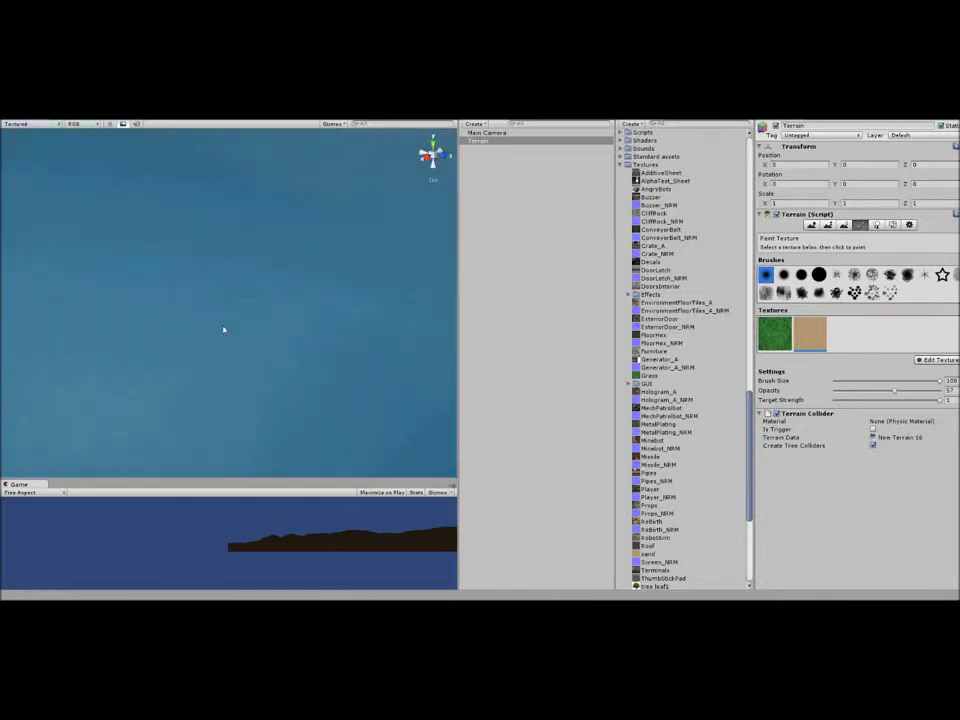
pyautogui.scroll(5, 223, 329)
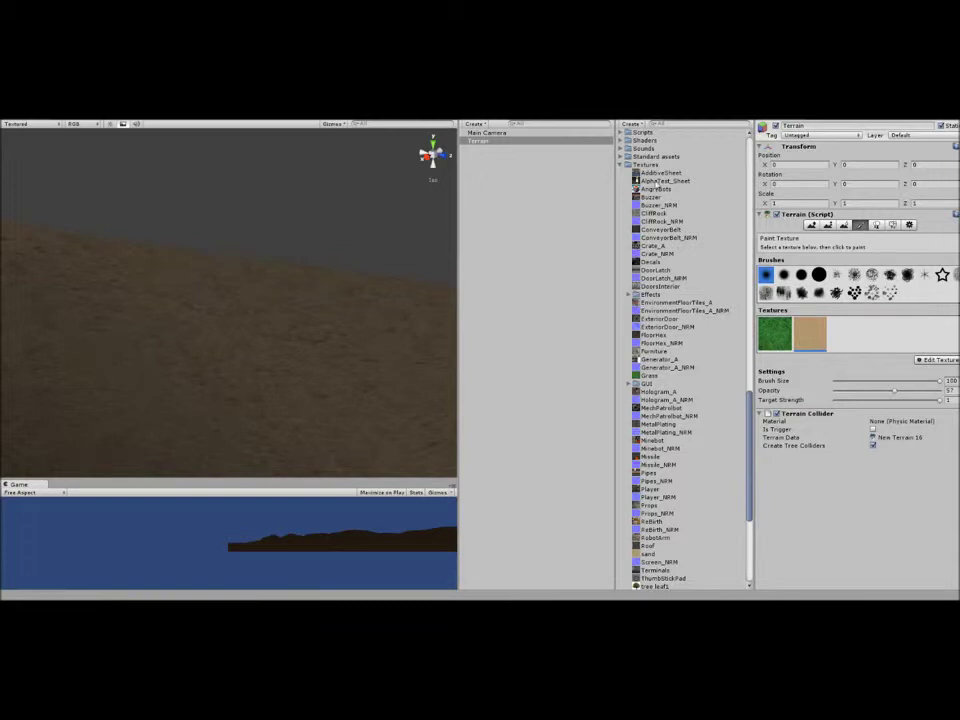
# - Activate the Raise / Lower Terrain tool, select the Main Camera to hide the brush overlay, and examine the sand surface
pyautogui.click(811, 225)
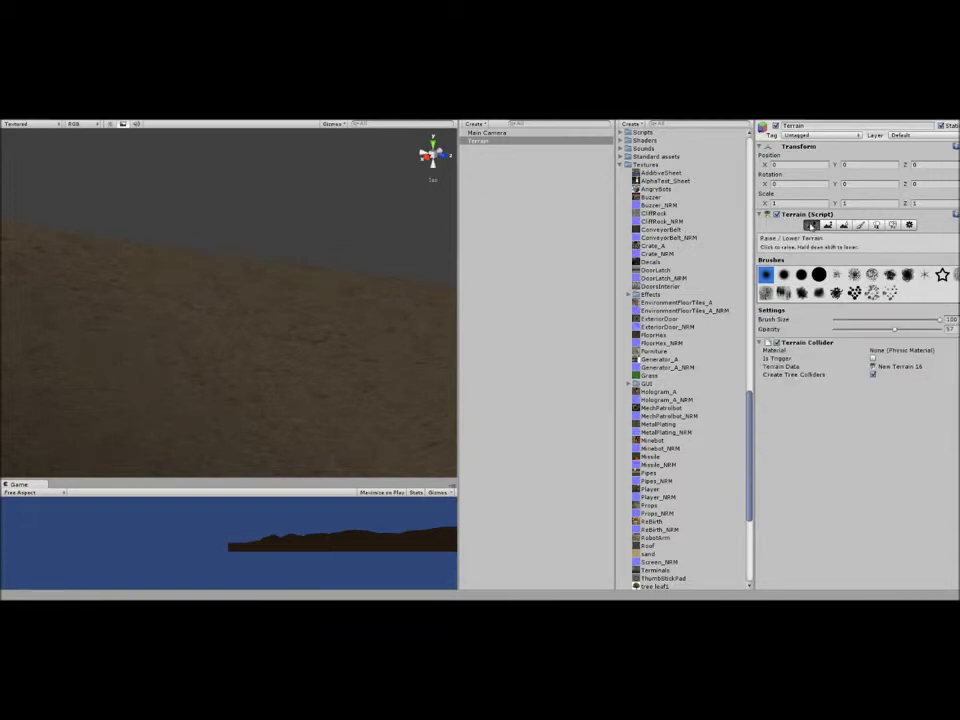
pyautogui.click(513, 139)
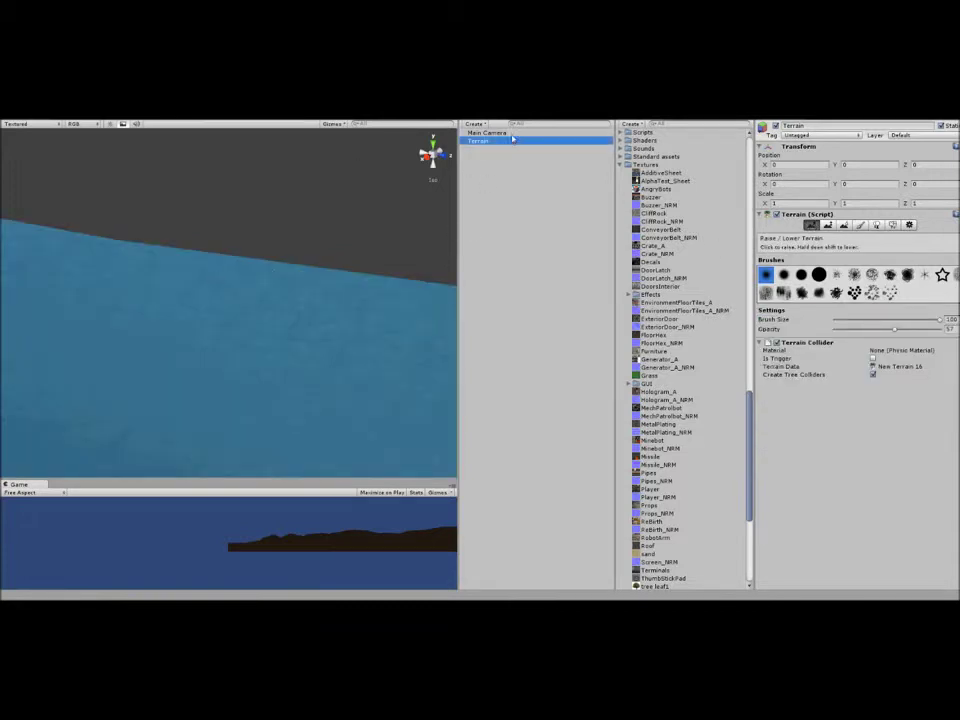
pyautogui.click(510, 132)
pyautogui.scroll(-2, 222, 300)
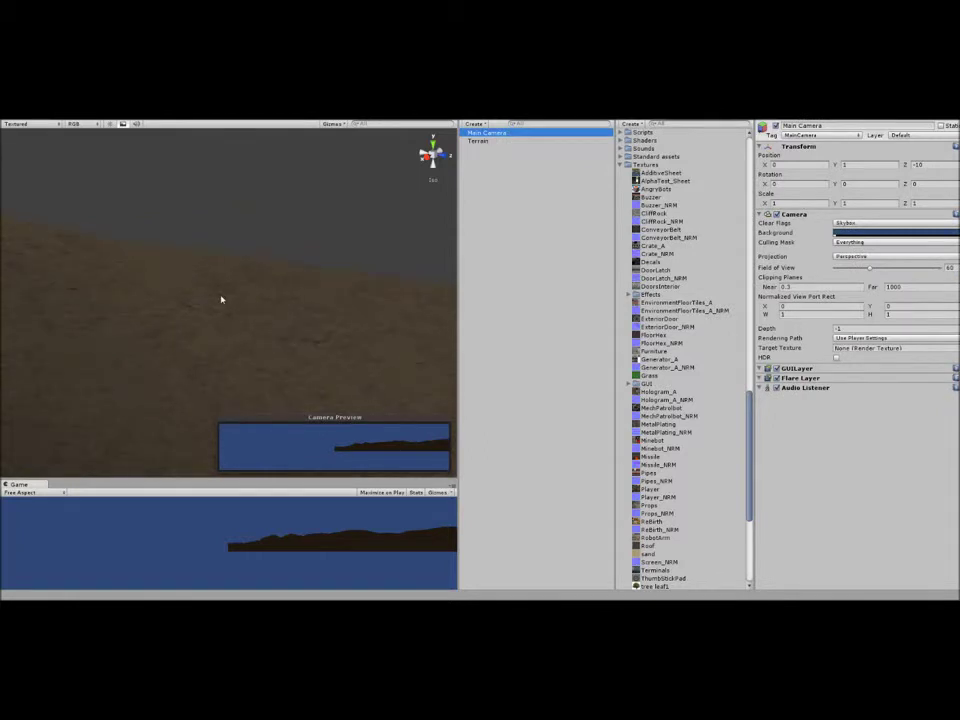
pyautogui.moveTo(222, 300); pyautogui.dragTo(330, 304, button='right')
pyautogui.scroll(-5, 339, 318)
pyautogui.scroll(3, 347, 317)
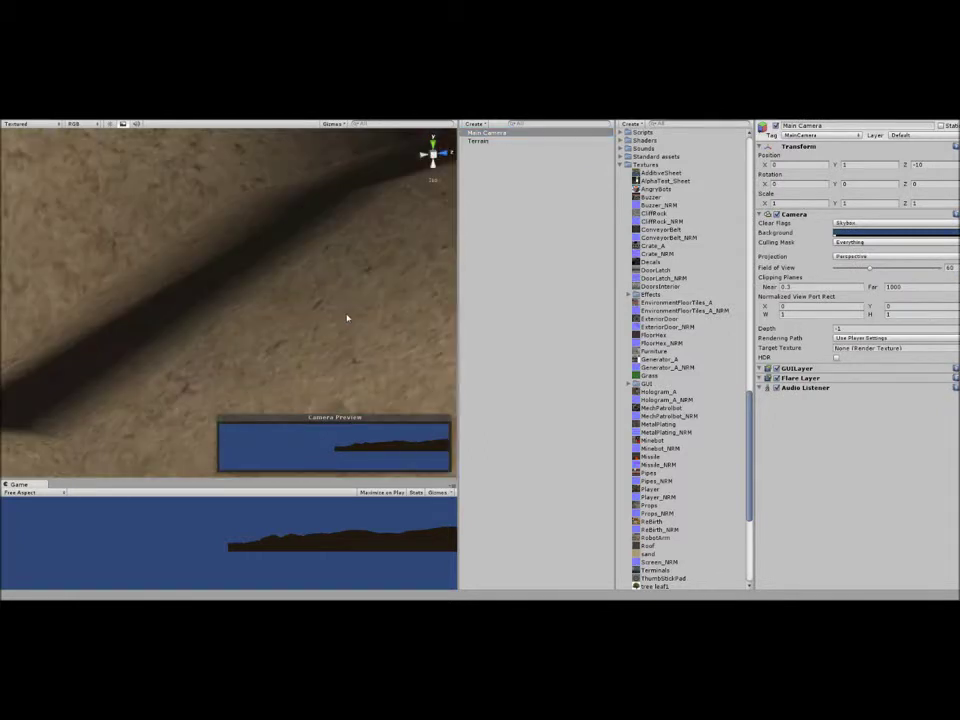
pyautogui.moveTo(347, 318); pyautogui.dragTo(340, 301, button='right')
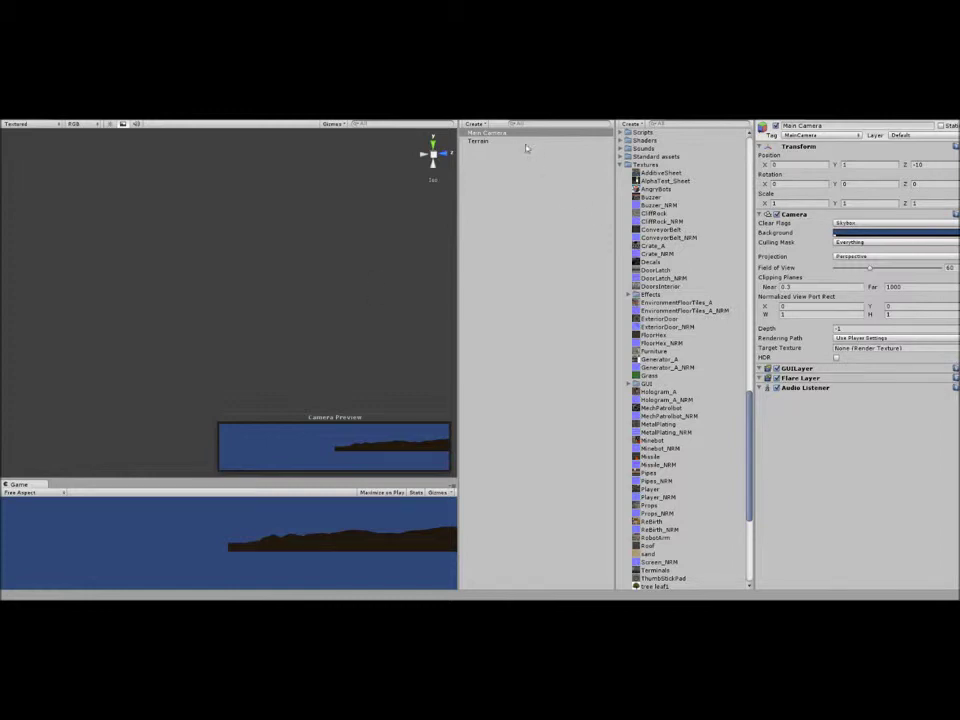
# - Frame the whole Terrain and examine the grass and the scattered sand edge from close range
pyautogui.doubleClick(529, 142)
pyautogui.scroll(10, 265, 257)
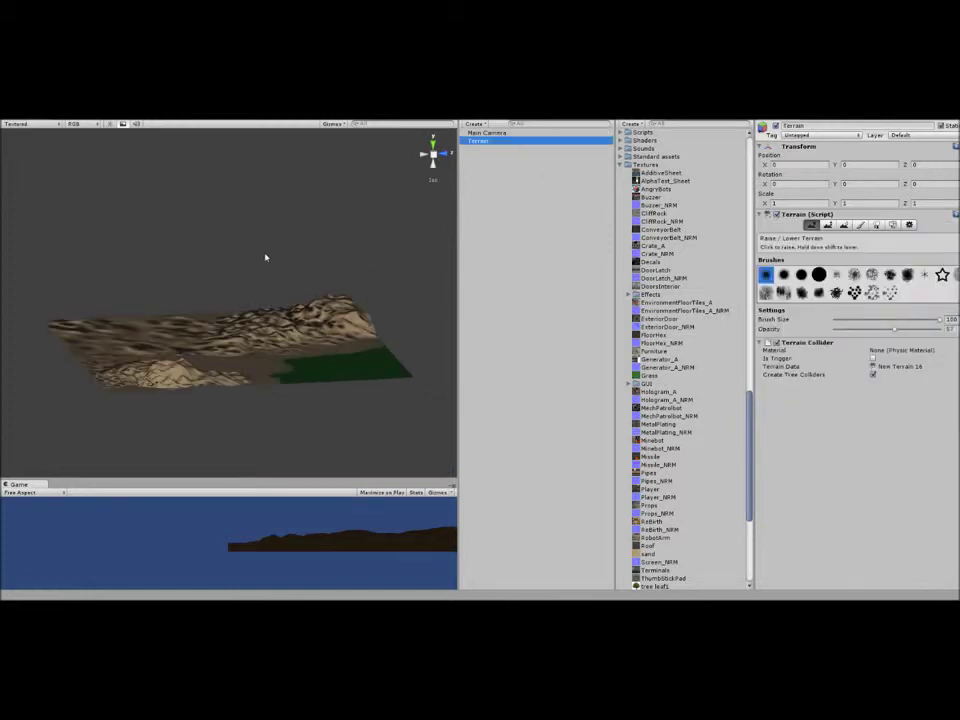
pyautogui.scroll(5, 265, 257)
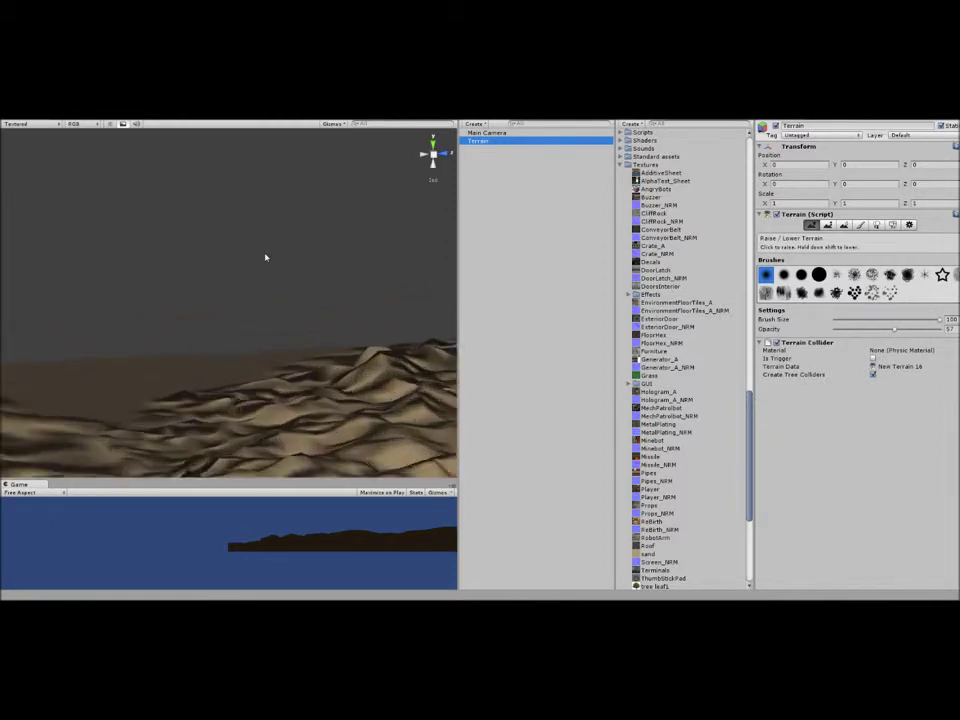
pyautogui.moveTo(265, 257)
pyautogui.mouseDown(button='right')
pyautogui.moveTo(377, 299)
pyautogui.moveTo(570, 275)
pyautogui.moveTo(626, 318)
pyautogui.moveTo(587, 336)
pyautogui.mouseUp(button='right')
pyautogui.scroll(6, 114, 323)
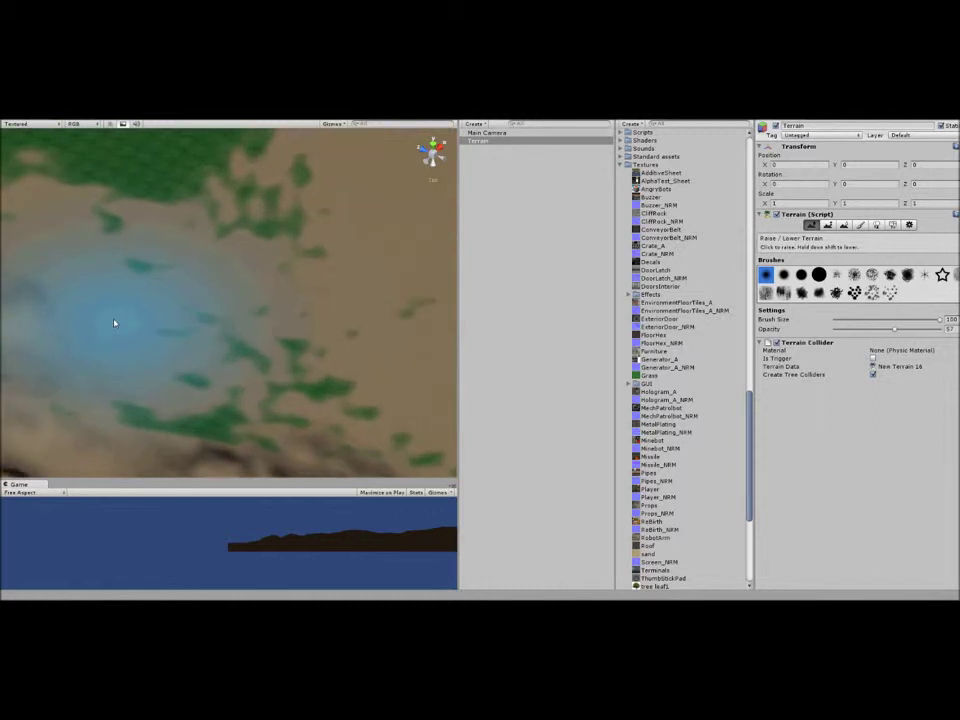
pyautogui.scroll(8, 114, 323)
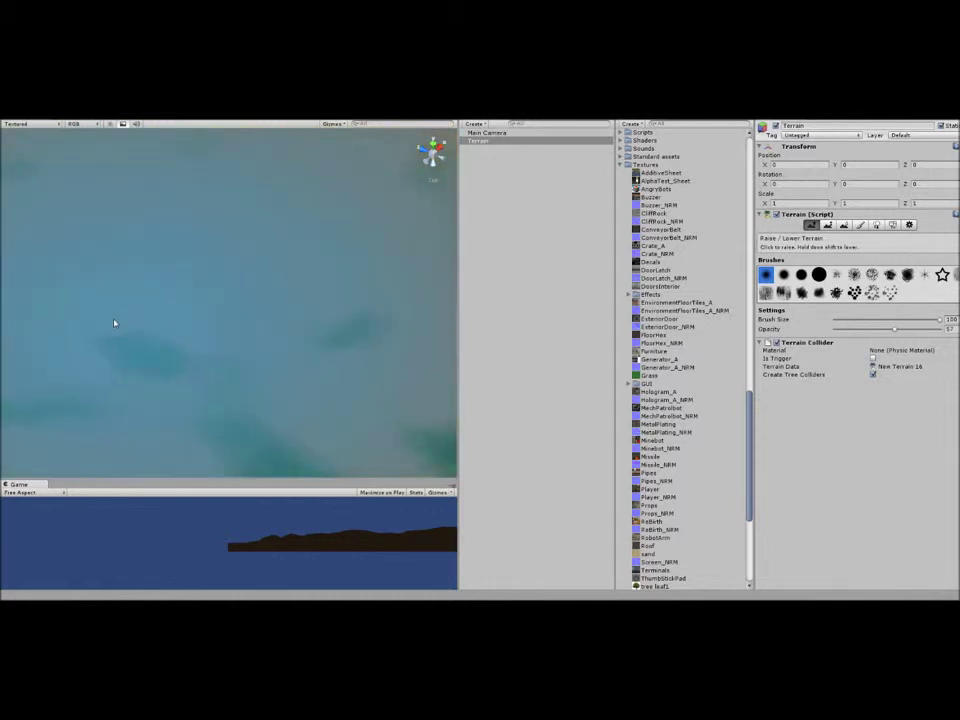
pyautogui.scroll(4, 114, 323)
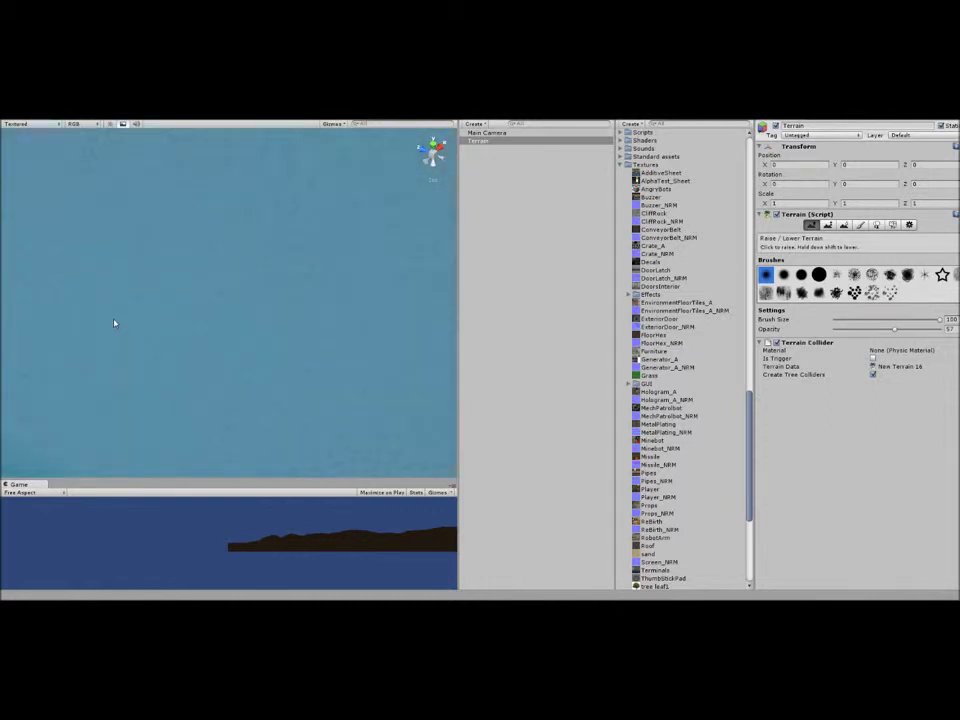
pyautogui.scroll(5, 114, 323)
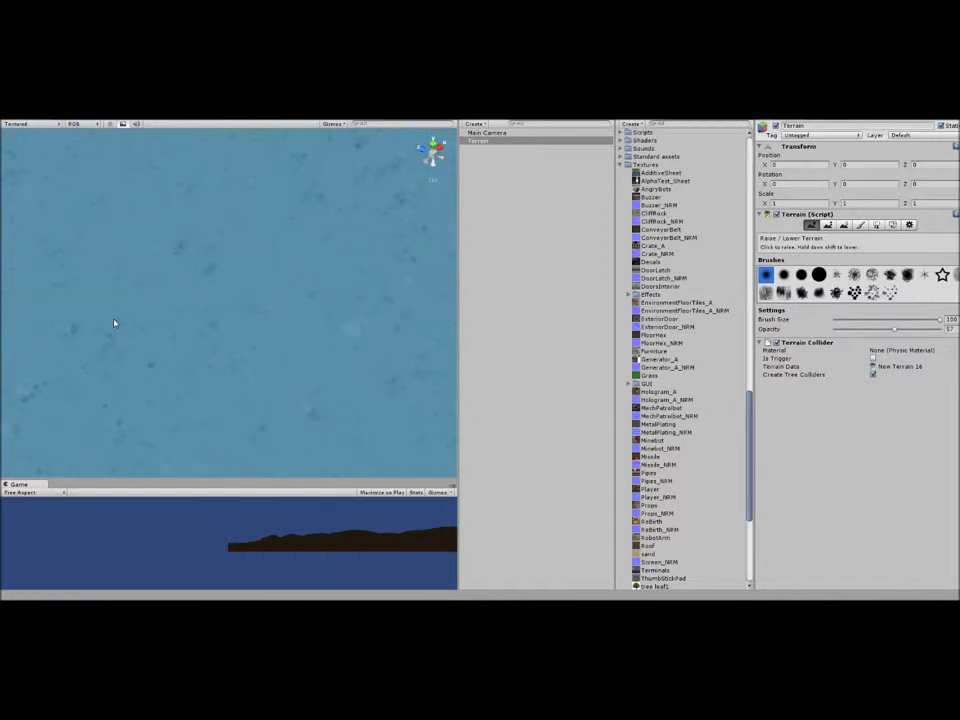
pyautogui.scroll(2, 114, 323)
pyautogui.moveTo(114, 323)
pyautogui.mouseDown(button='right')
pyautogui.moveTo(108, 233)
pyautogui.moveTo(110, 241)
pyautogui.mouseUp(button='right')
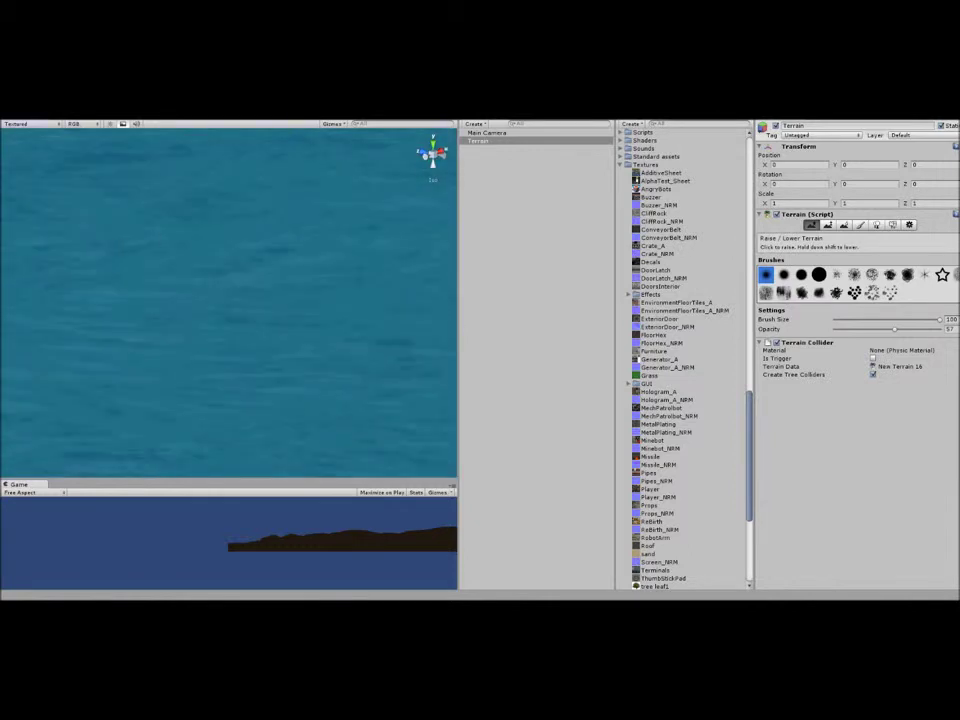
# - Select the Main Camera to hide the brush overlay, and inspect the grass texture and its border with the sand
pyautogui.click(483, 132)
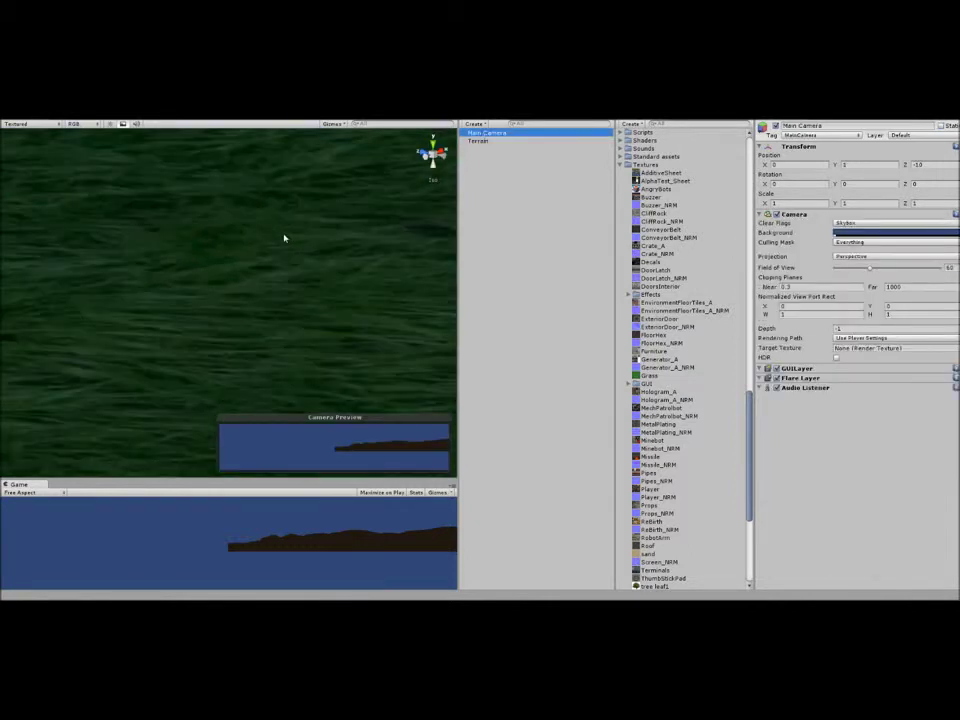
pyautogui.scroll(3, 283, 238)
pyautogui.scroll(-3, 283, 233)
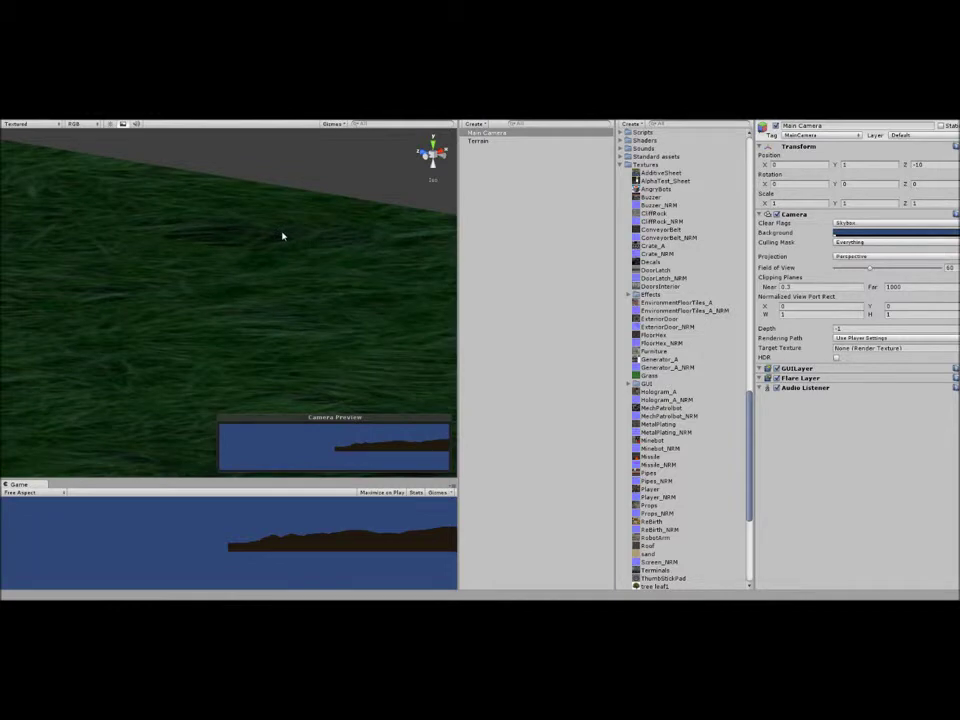
pyautogui.scroll(2, 281, 237)
pyautogui.scroll(-5, 276, 237)
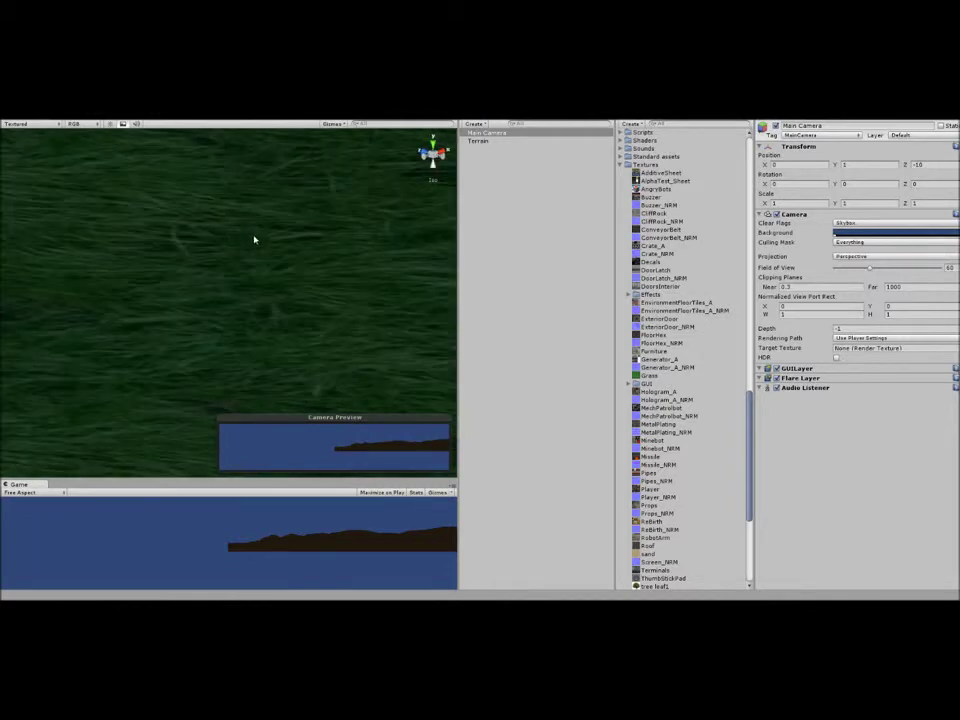
pyautogui.scroll(-6, 250, 240)
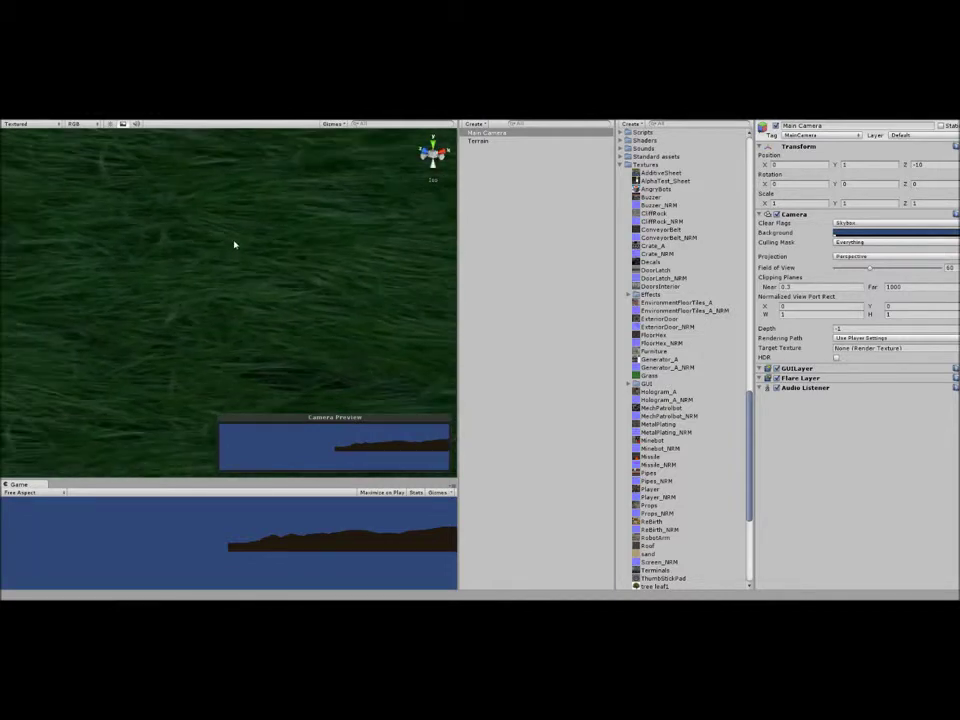
pyautogui.scroll(-6, 234, 244)
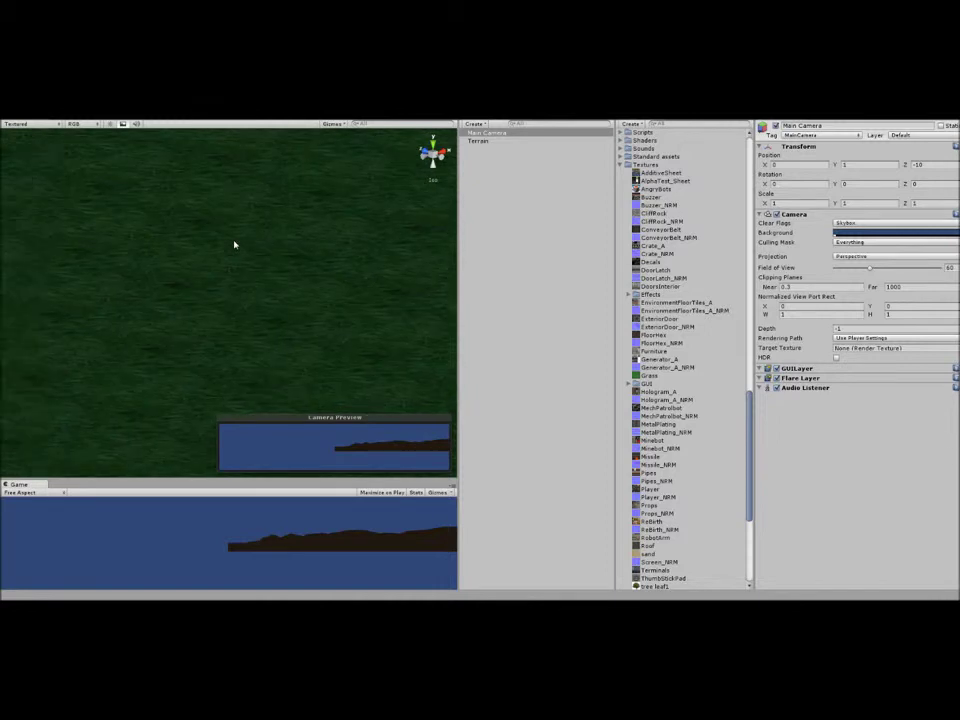
pyautogui.moveTo(220, 245); pyautogui.dragTo(132, 249, button='right')
pyautogui.keyDown('alt'); pyautogui.moveTo(131, 249); pyautogui.dragTo(291, 318); pyautogui.keyUp('alt')
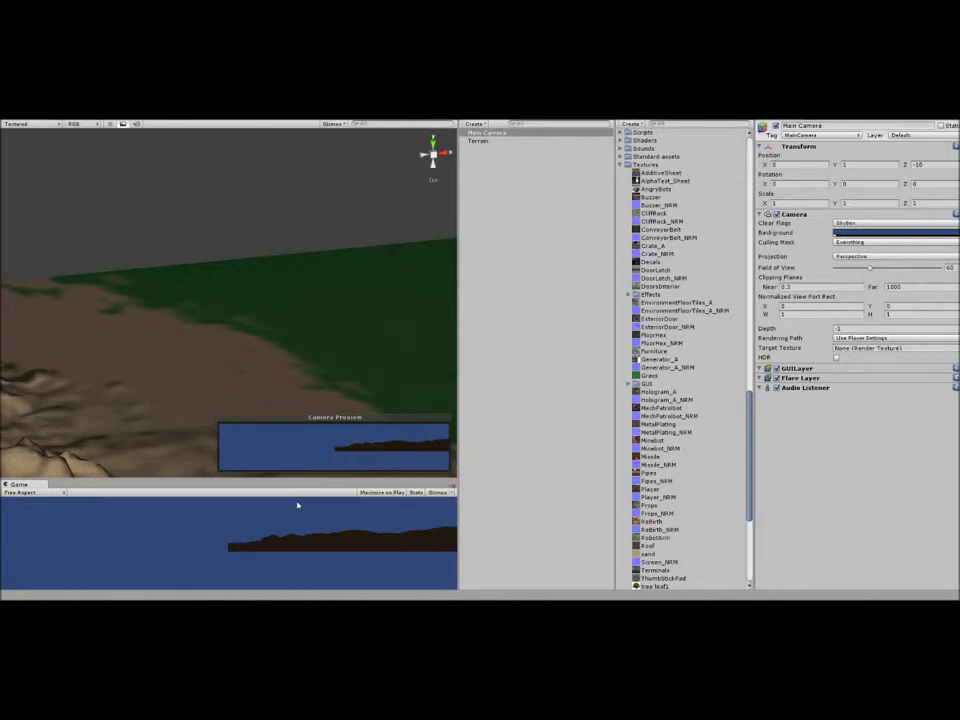
# - Enlarge the Game view to look at the terrain through the camera, and shrink it back
pyautogui.moveTo(296, 488); pyautogui.dragTo(291, 306)
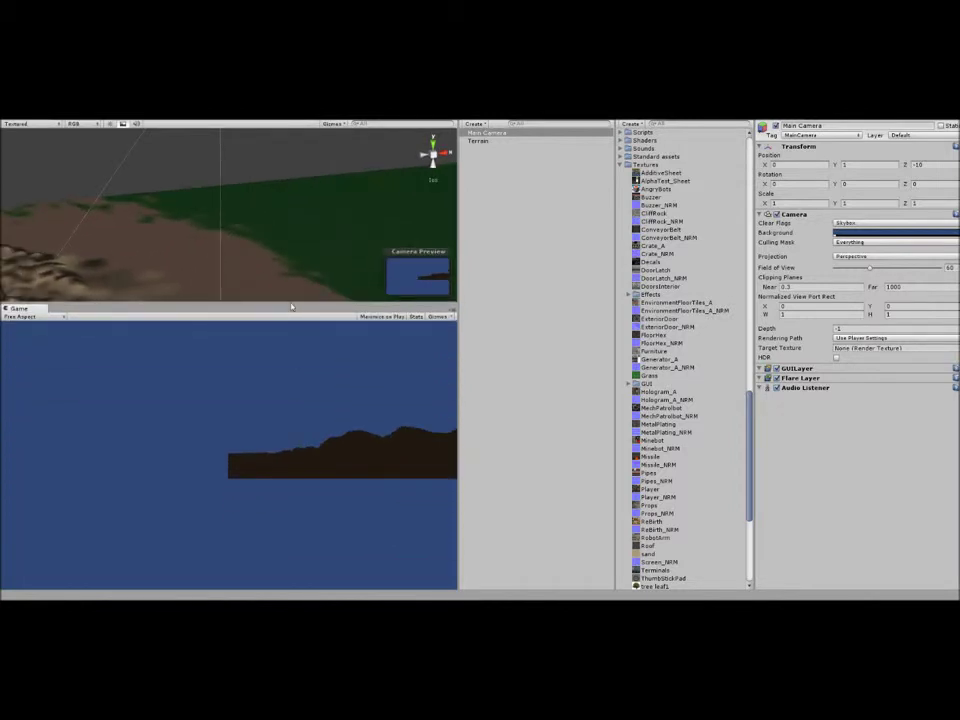
pyautogui.moveTo(291, 306); pyautogui.dragTo(284, 479)
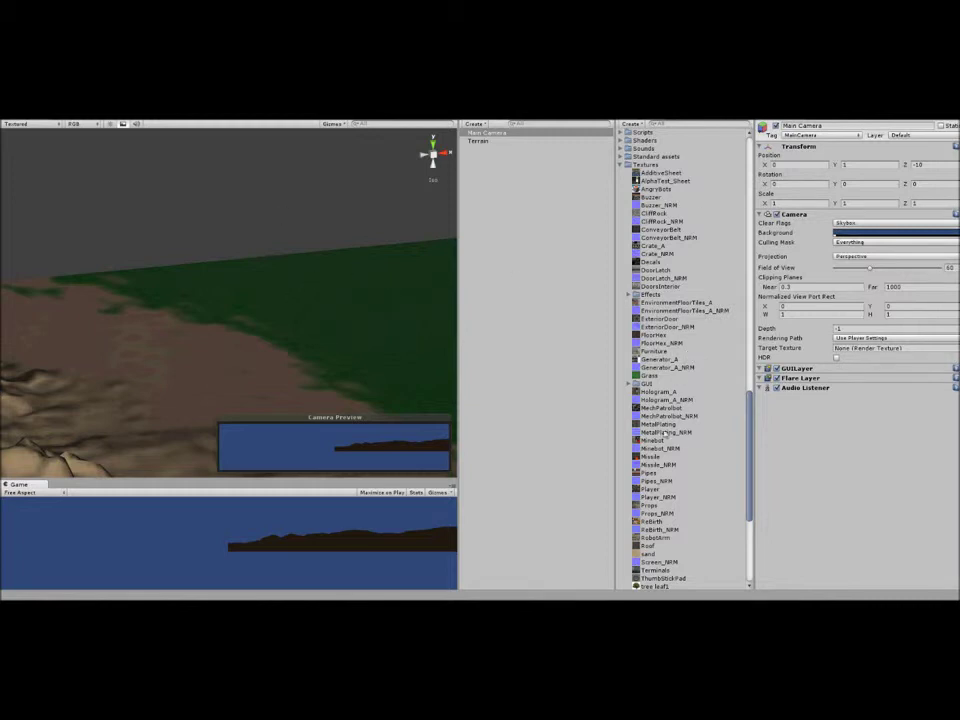
# - Add the CliffRock texture to the Terrain's paintable textures, keeping the tile size at 15 by 15
pyautogui.click(480, 141)
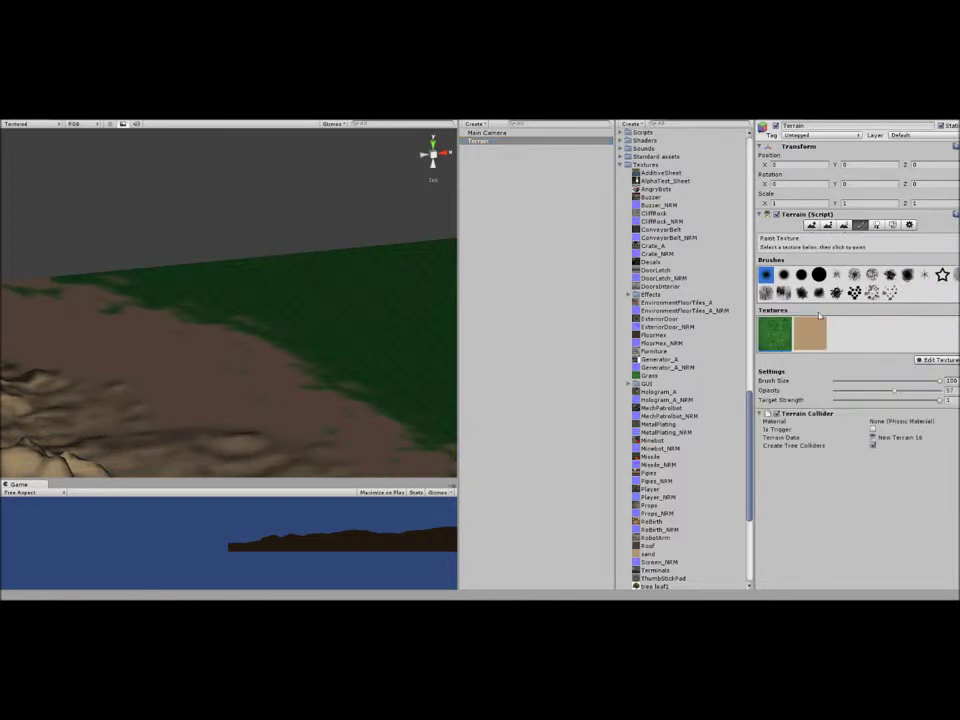
pyautogui.click(930, 360)
pyautogui.click(917, 362)
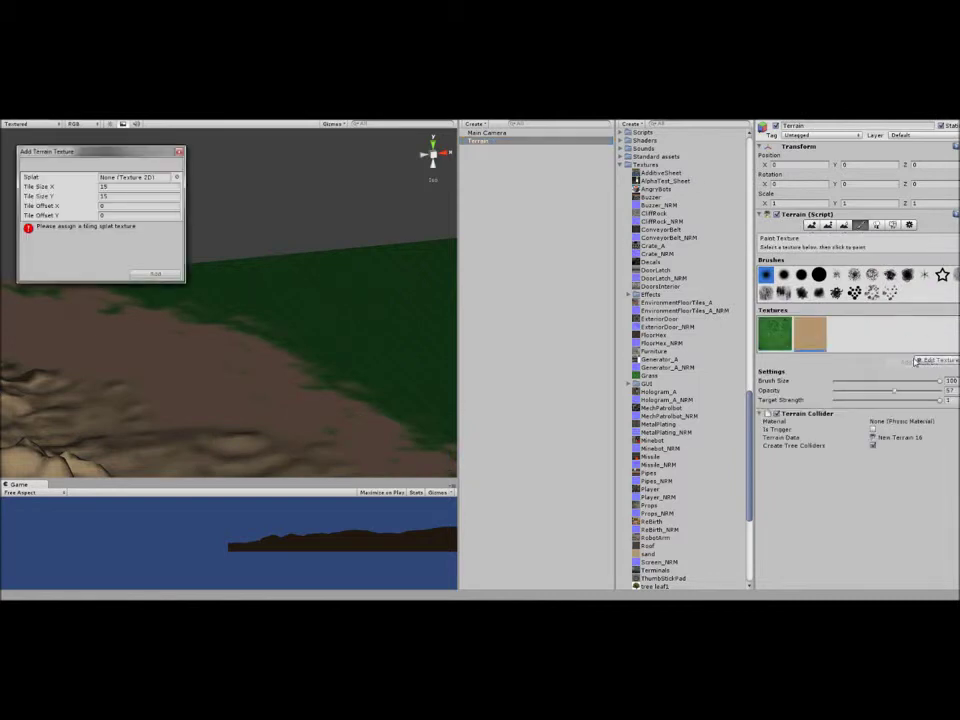
pyautogui.click(176, 177)
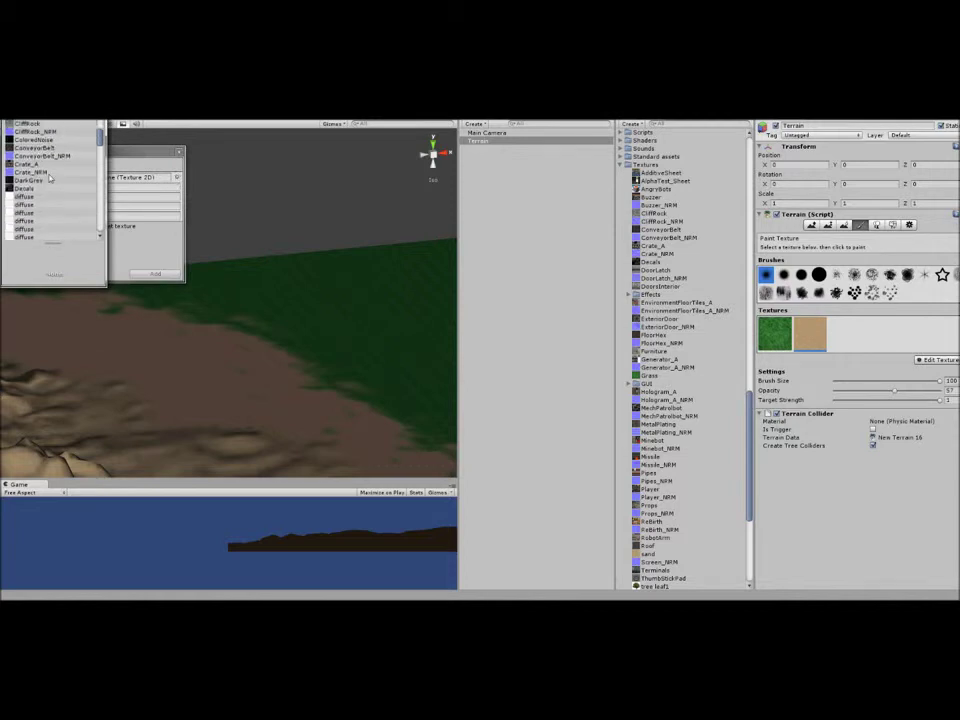
pyautogui.click(48, 132)
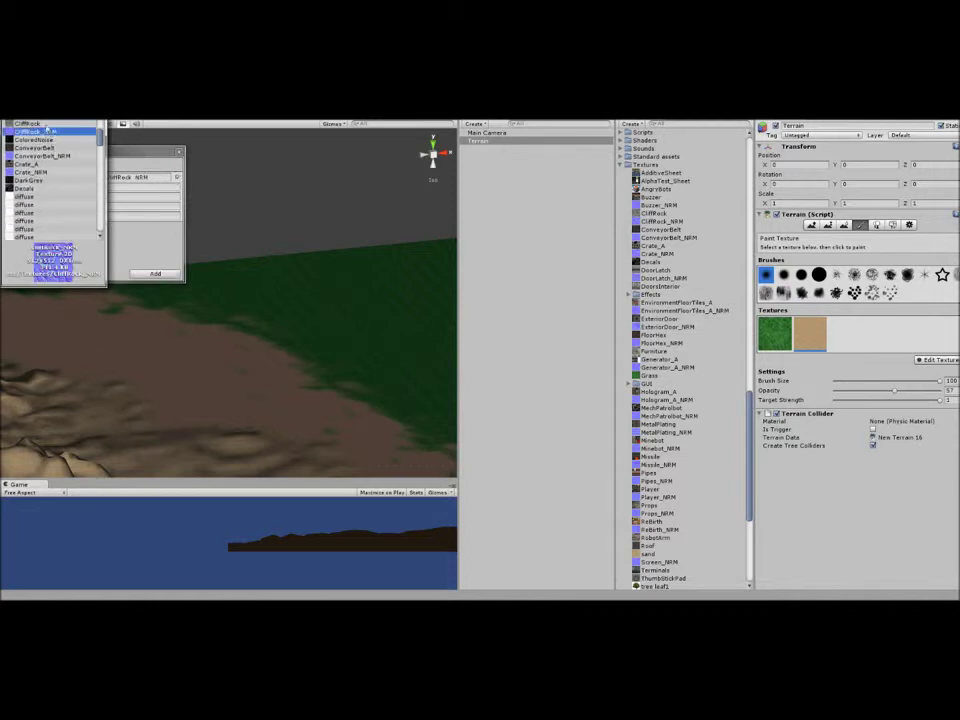
pyautogui.click(42, 124)
pyautogui.click(43, 131)
pyautogui.doubleClick(44, 131)
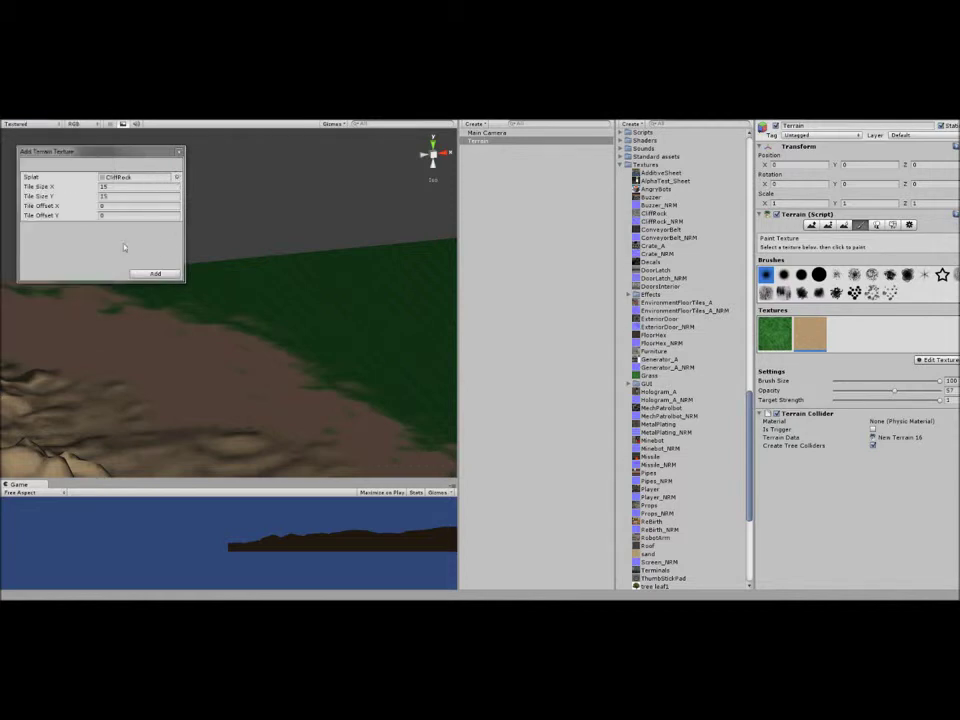
pyautogui.click(155, 273)
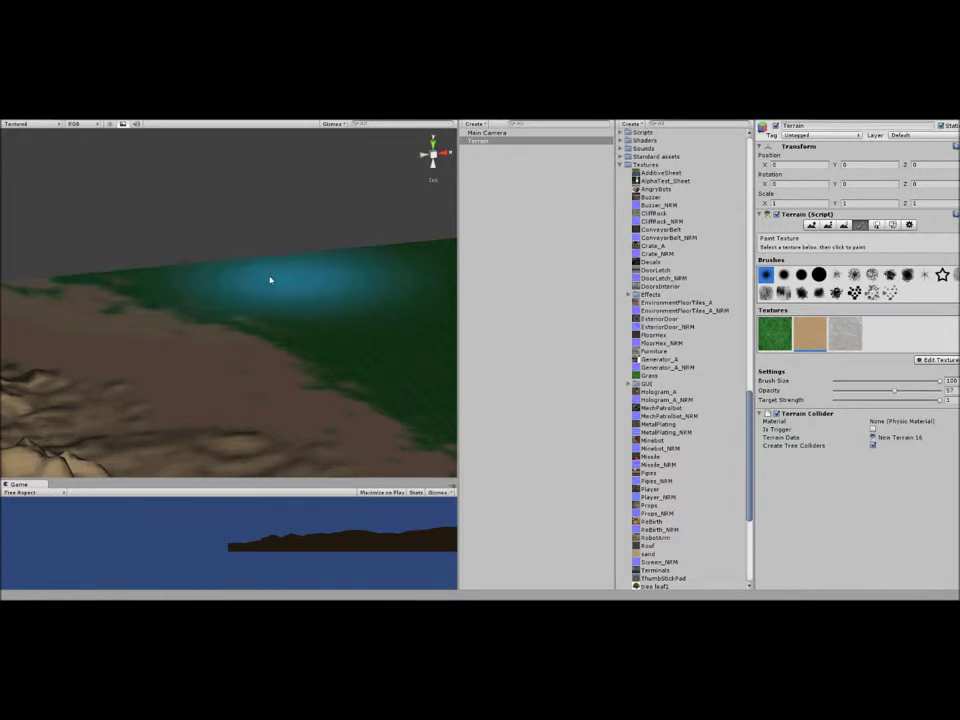
# - Paint the far grassy corner of the terrain with the cliff rock texture, undoing the stray sand stroke there
pyautogui.moveTo(286, 279); pyautogui.dragTo(375, 267, button='right')
pyautogui.moveTo(373, 267); pyautogui.dragTo(171, 268)
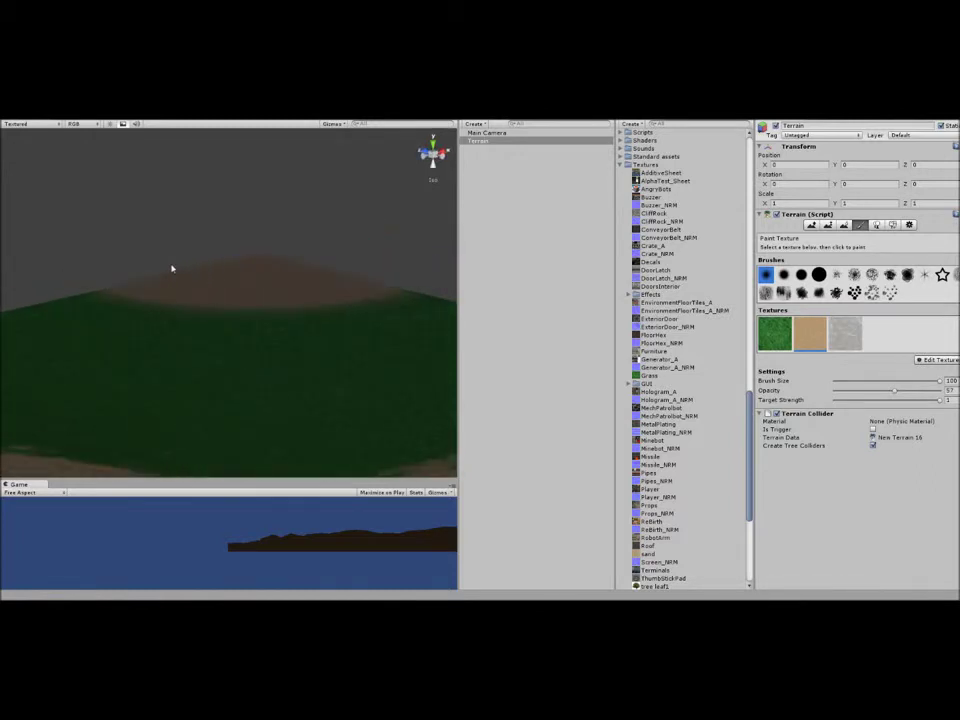
pyautogui.hotkey('ctrl', 'z')
pyautogui.click(860, 340)
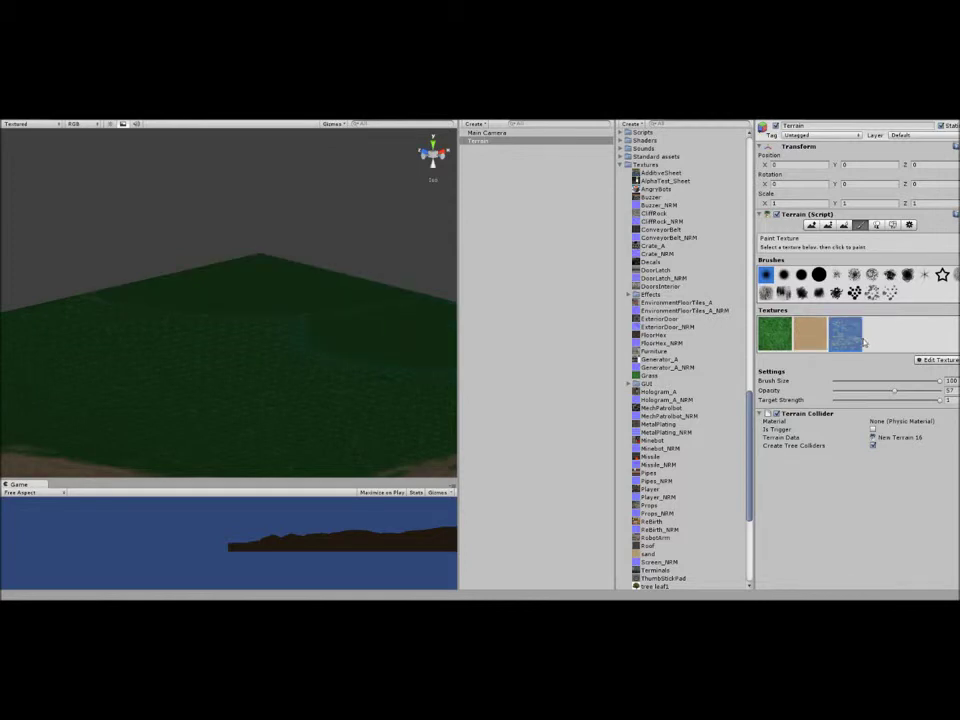
pyautogui.moveTo(135, 297)
pyautogui.mouseDown()
pyautogui.moveTo(237, 263)
pyautogui.moveTo(319, 270)
pyautogui.moveTo(384, 294)
pyautogui.moveTo(133, 298)
pyautogui.moveTo(43, 280)
pyautogui.mouseUp()
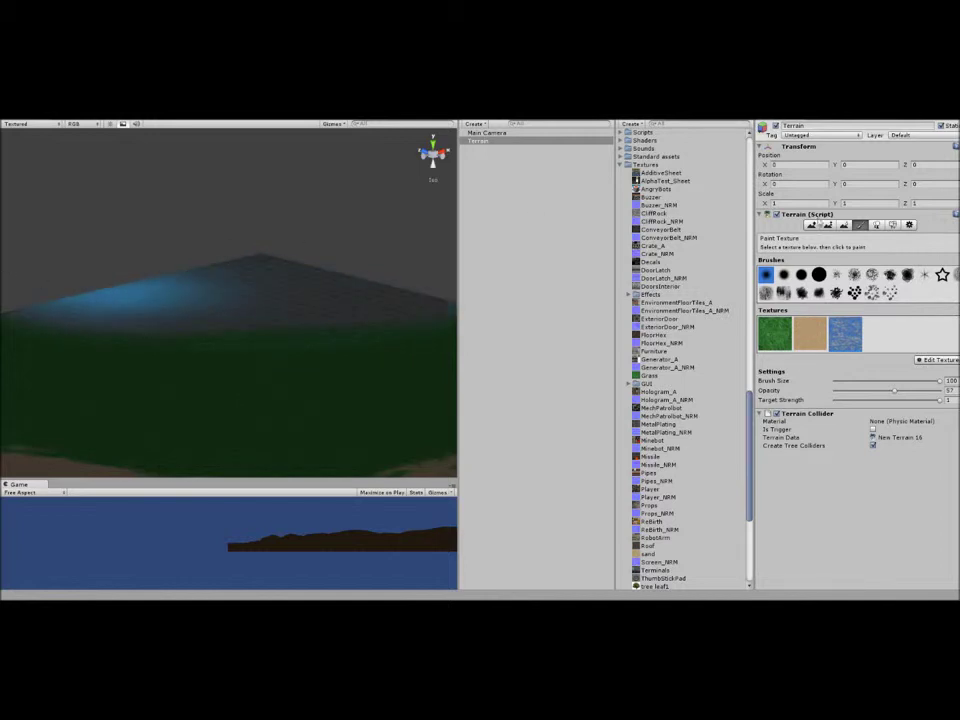
# - Raise the rock-painted far corner into a rounded hill with the Paint Height tool, at target height 120
pyautogui.click(811, 225)
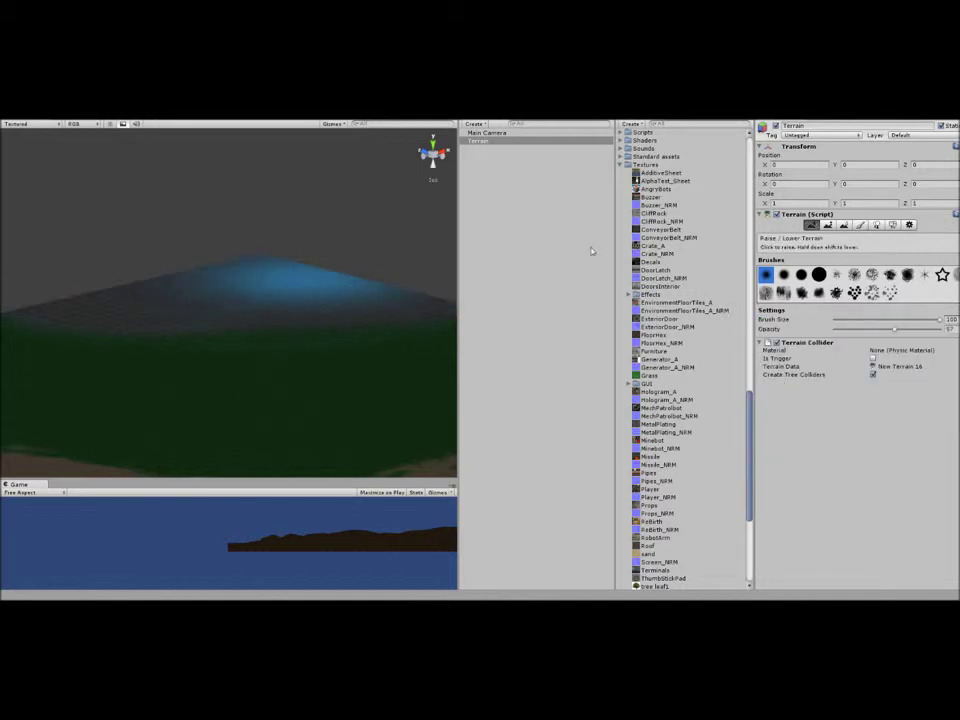
pyautogui.click(830, 226)
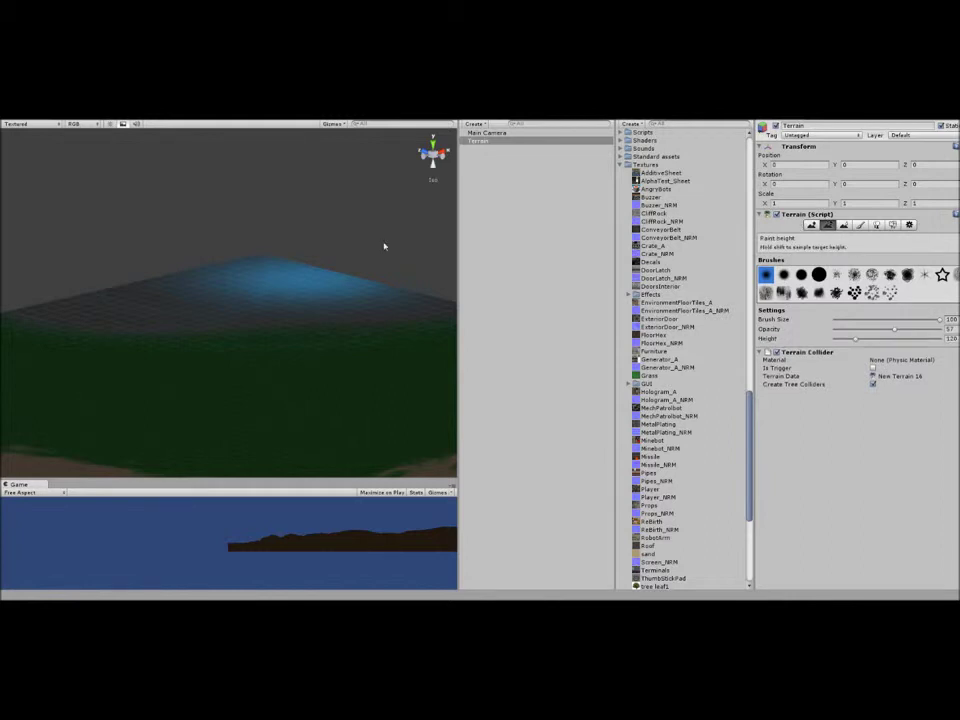
pyautogui.moveTo(272, 270)
pyautogui.mouseDown()
pyautogui.moveTo(192, 269)
pyautogui.moveTo(117, 284)
pyautogui.mouseUp()
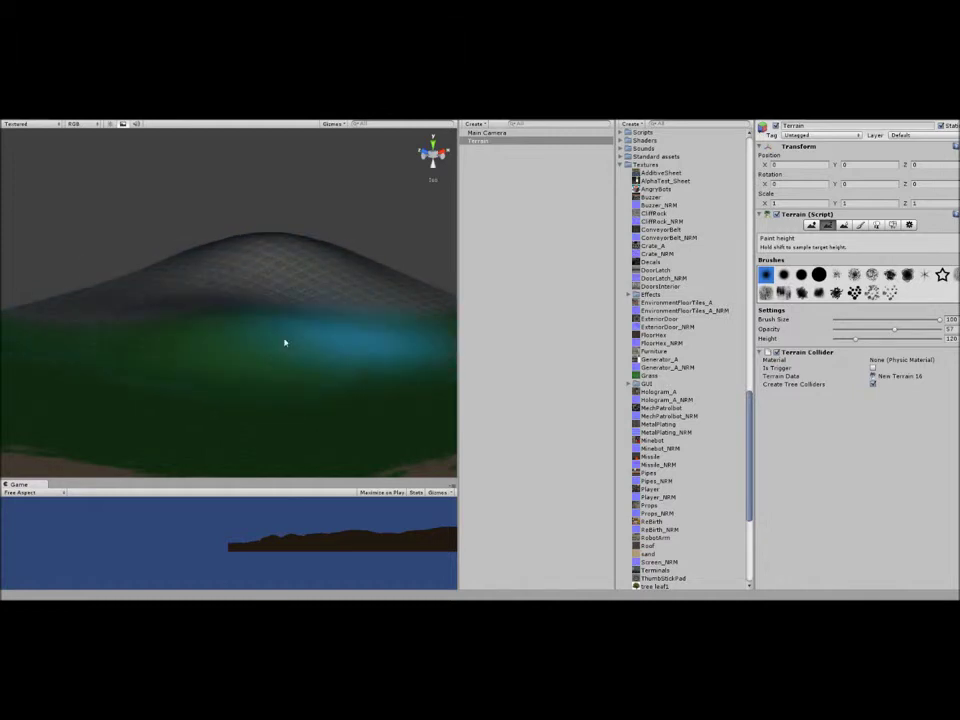
pyautogui.moveTo(311, 263)
pyautogui.mouseDown(button='right')
pyautogui.moveTo(306, 255)
pyautogui.moveTo(346, 267)
pyautogui.moveTo(306, 251)
pyautogui.moveTo(281, 255)
pyautogui.moveTo(358, 280)
pyautogui.moveTo(366, 264)
pyautogui.moveTo(414, 264)
pyautogui.moveTo(191, 266)
pyautogui.moveTo(167, 270)
pyautogui.moveTo(154, 302)
pyautogui.moveTo(135, 302)
pyautogui.moveTo(414, 302)
pyautogui.moveTo(202, 302)
pyautogui.mouseUp(button='right')
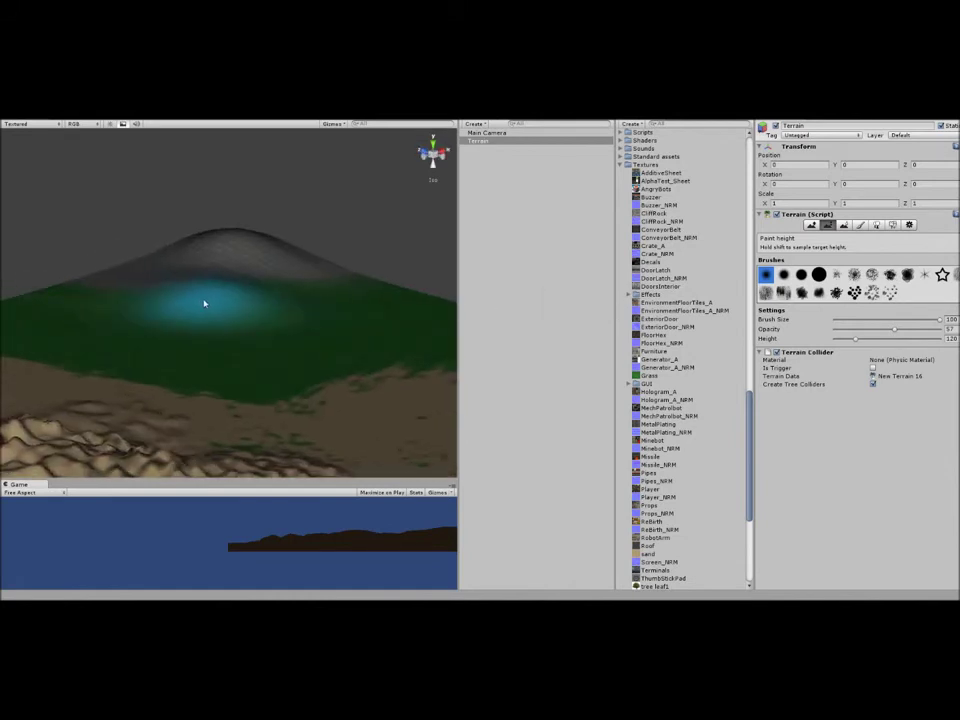